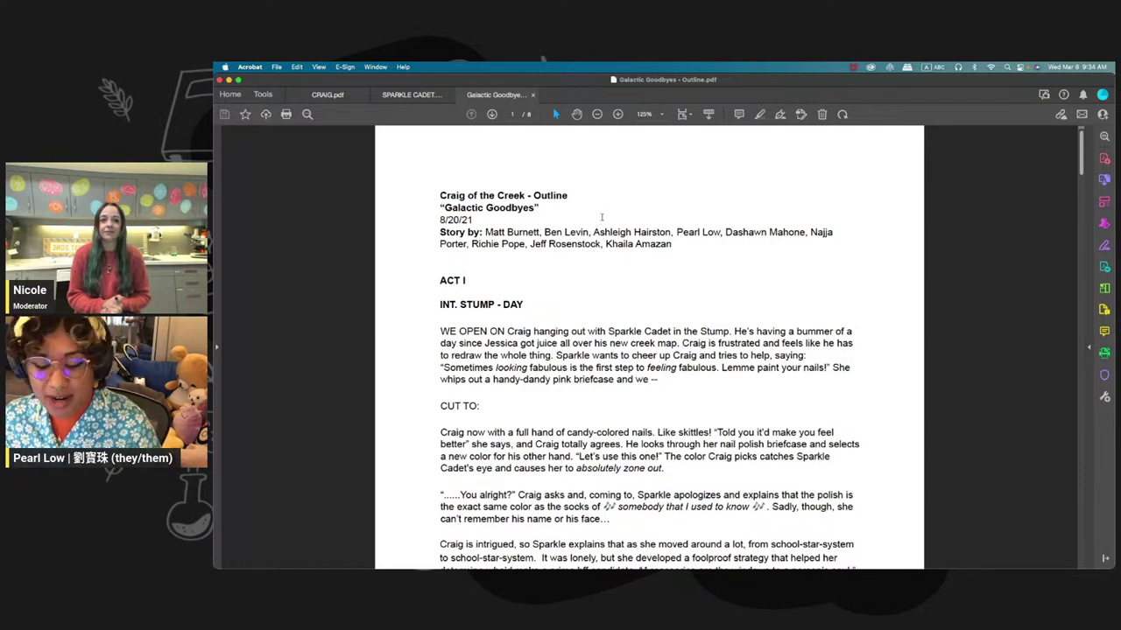
- Select the episode title "Galactic Goodbyes" and one writer's name in the outline's story credit to point them out
left_click_drag(539, 209, 445, 208)
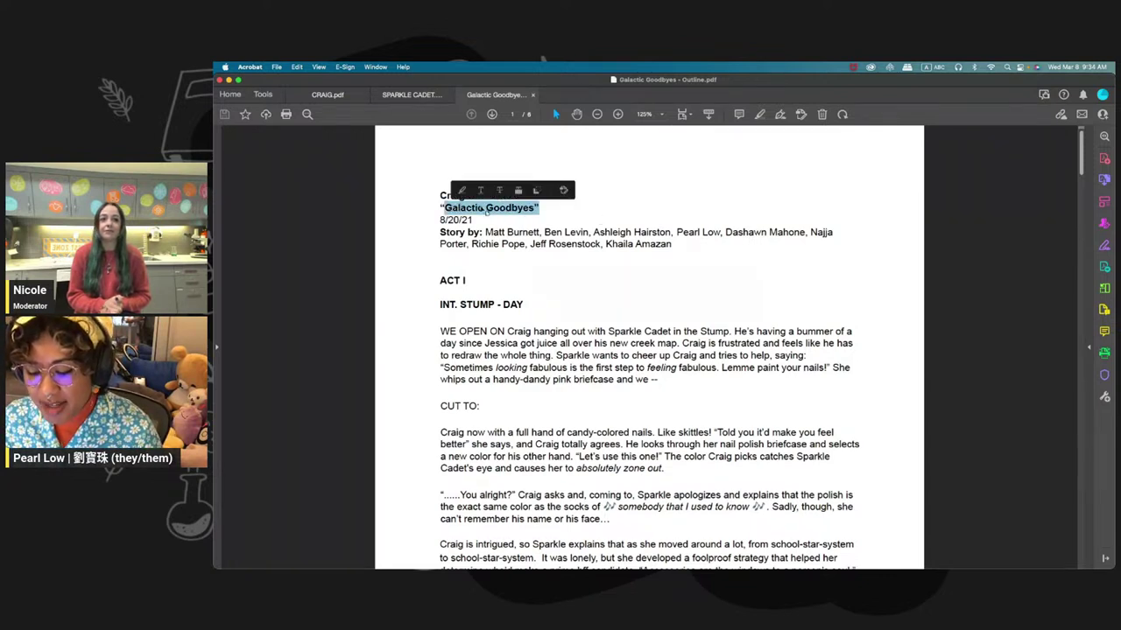
left_click(644, 254)
left_click_drag(485, 232, 723, 233)
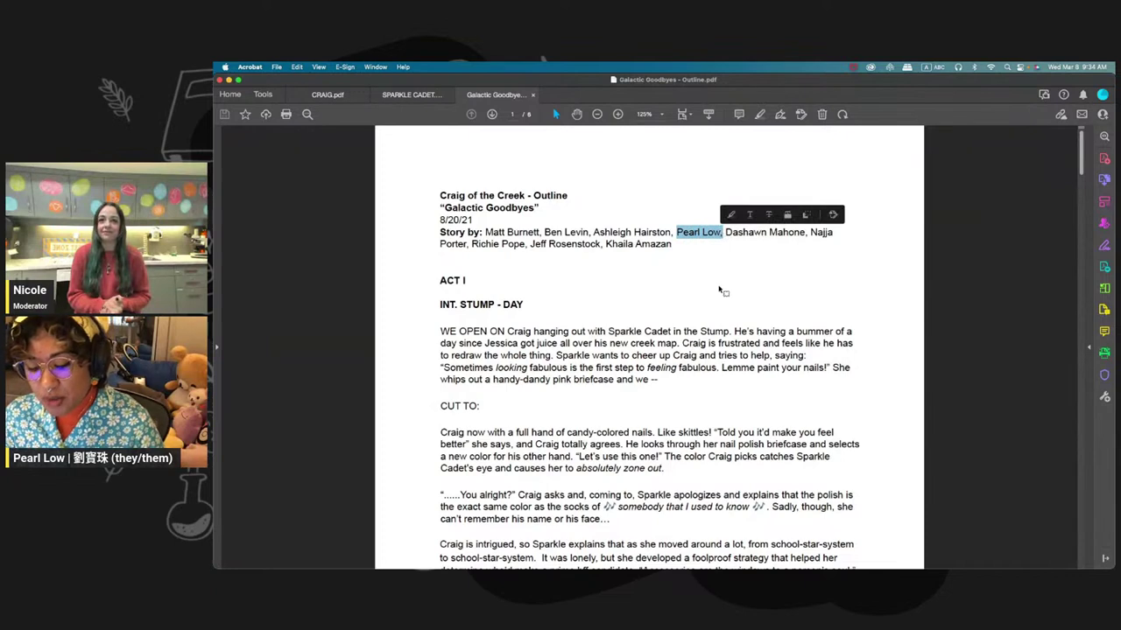
- Point out the characters Craig and Sparkle Cadet in the outline's opening paragraph by selecting their names, and clear the selection
scroll(686, 317, "down", 2)
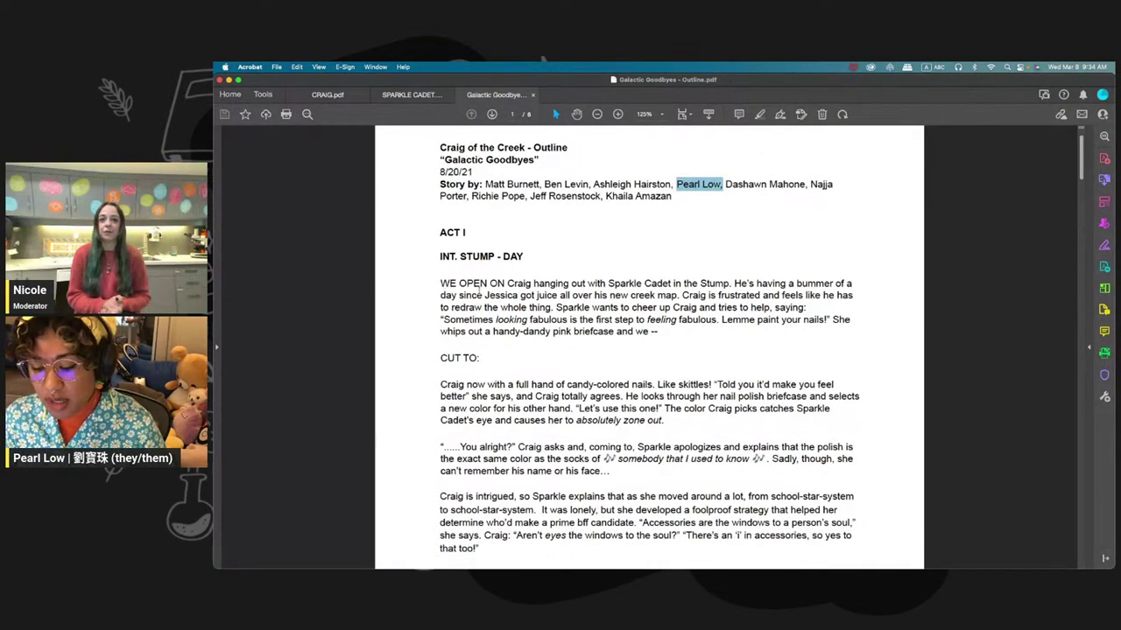
left_click_drag(508, 283, 538, 283)
left_click(610, 283)
left_click_drag(609, 283, 671, 284)
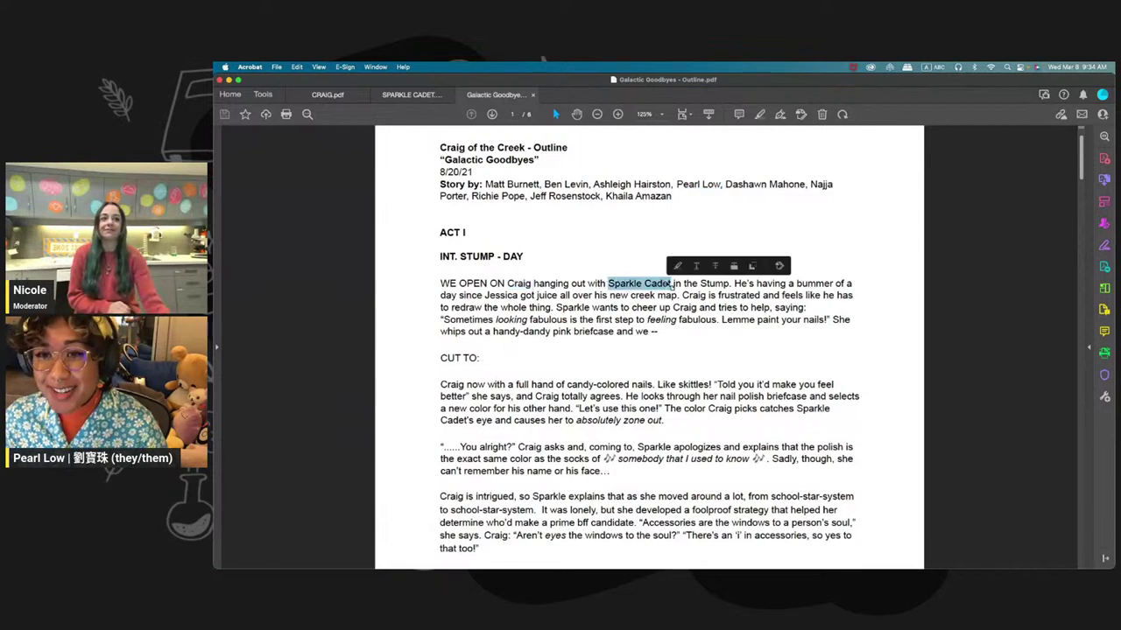
left_click(674, 344)
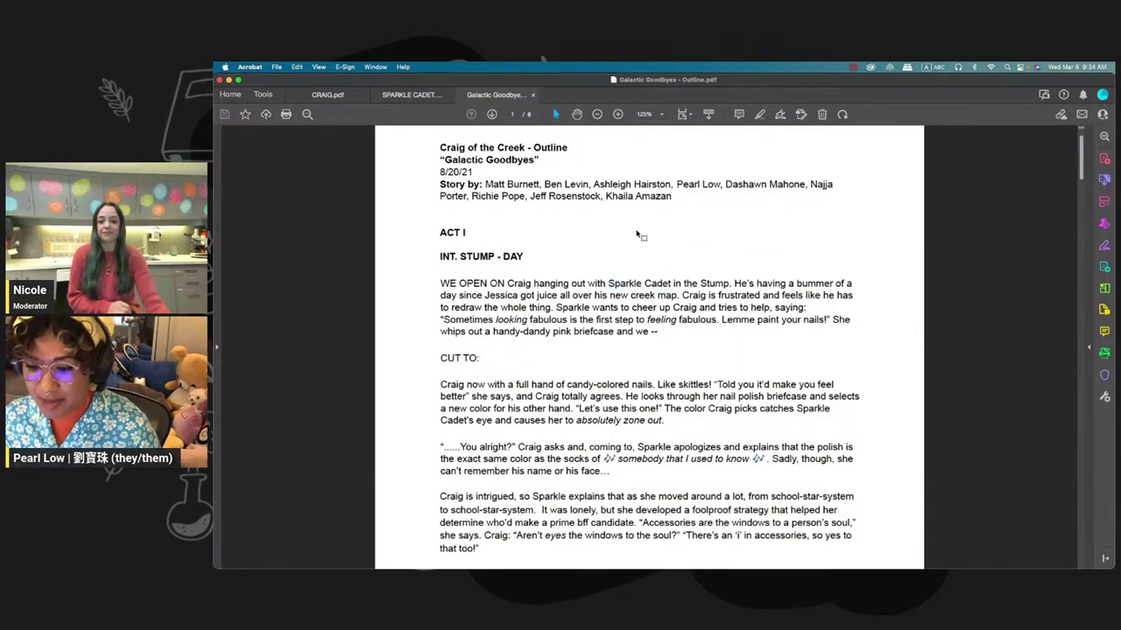
- View the character model sheets for Craig and Sparkle Cadet
left_click(338, 94)
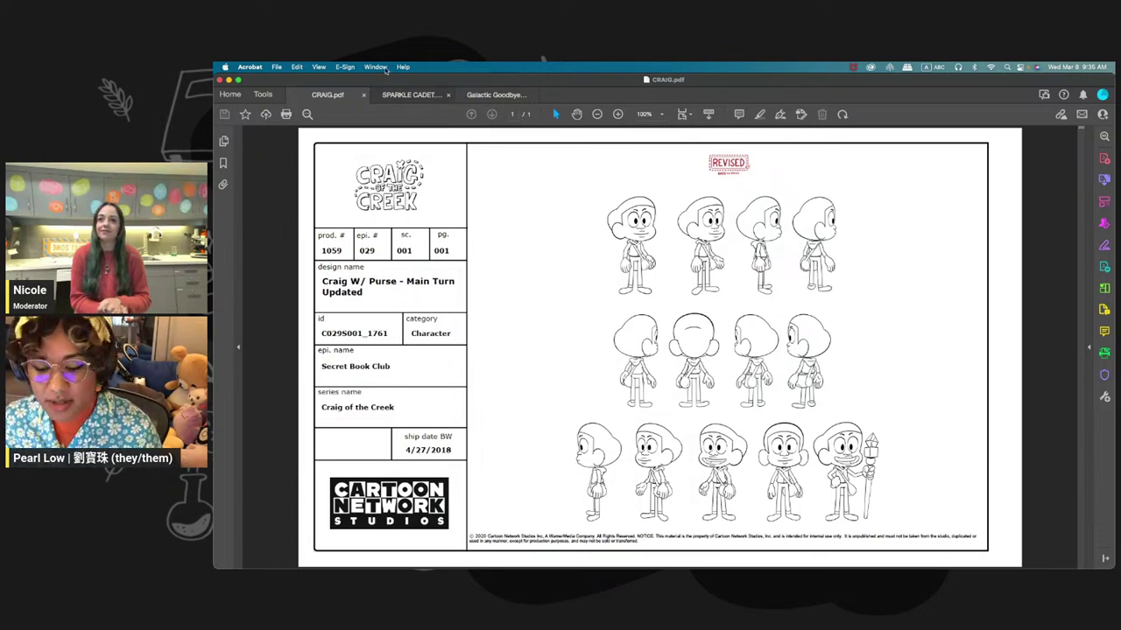
left_click(408, 96)
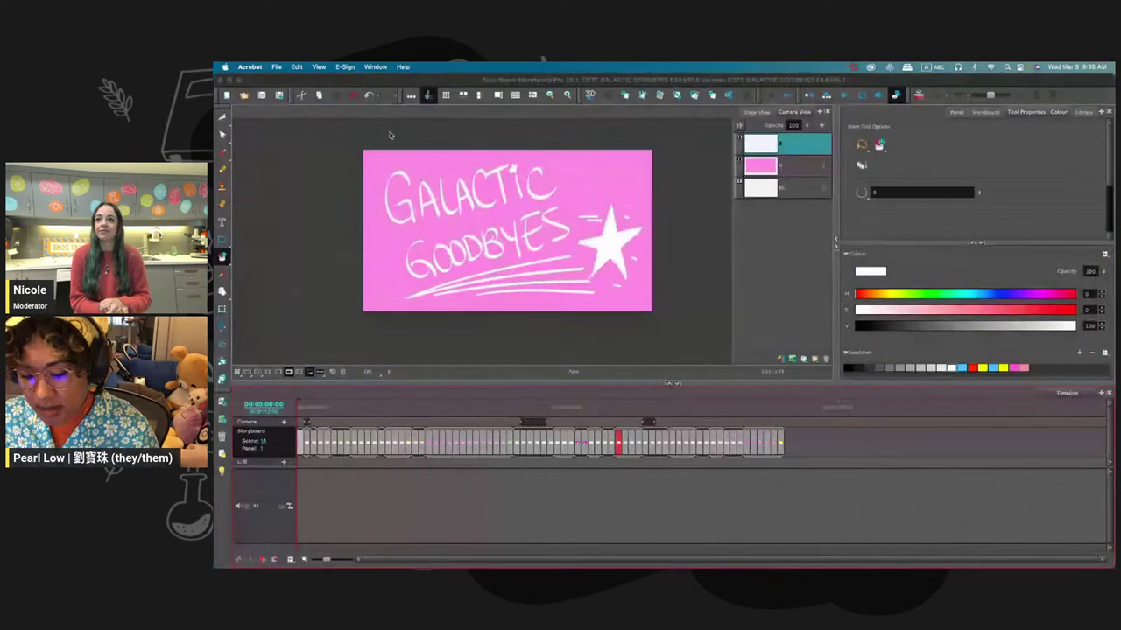
- Switch to Storyboard Pro, display the panel's dialog and notes fields, and advance from the title panel to scene 001
left_click(682, 75)
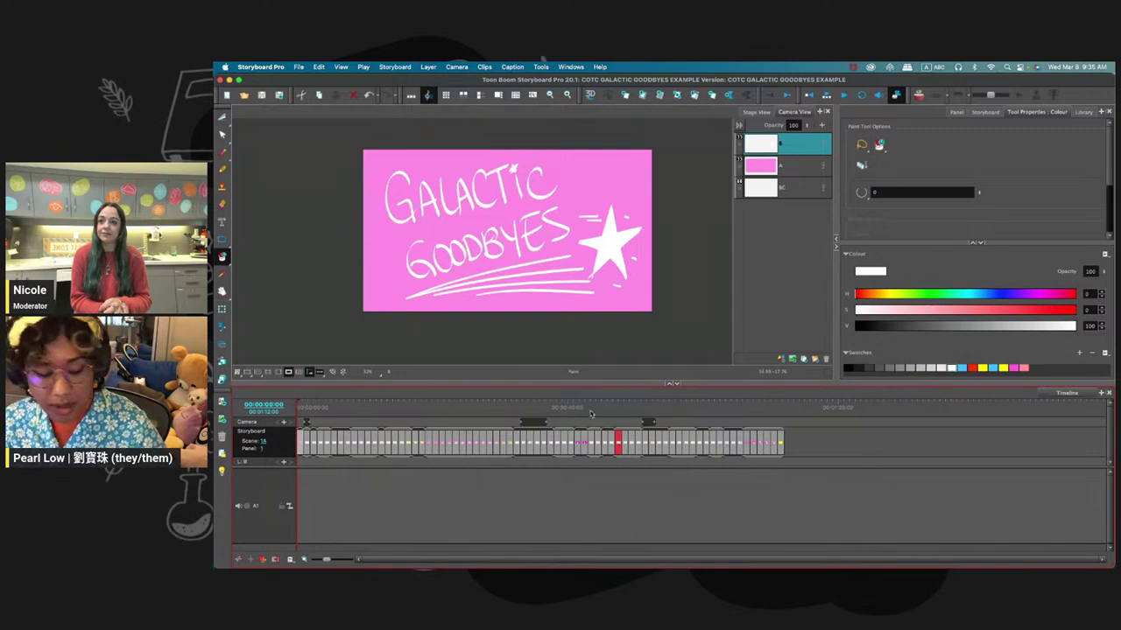
left_click(720, 306)
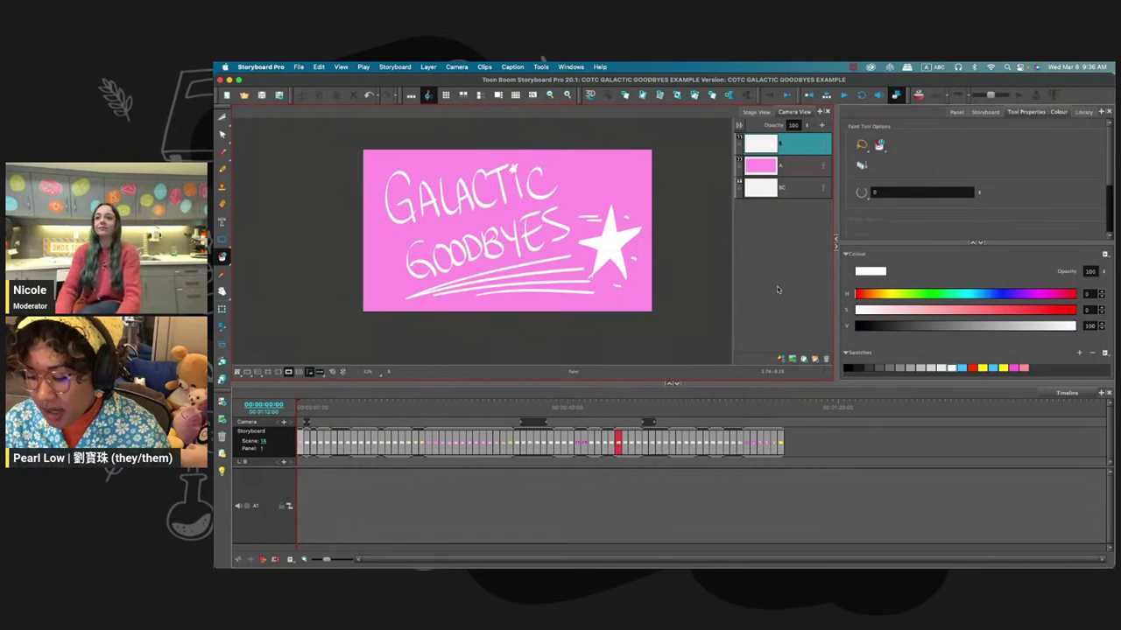
left_click(956, 113)
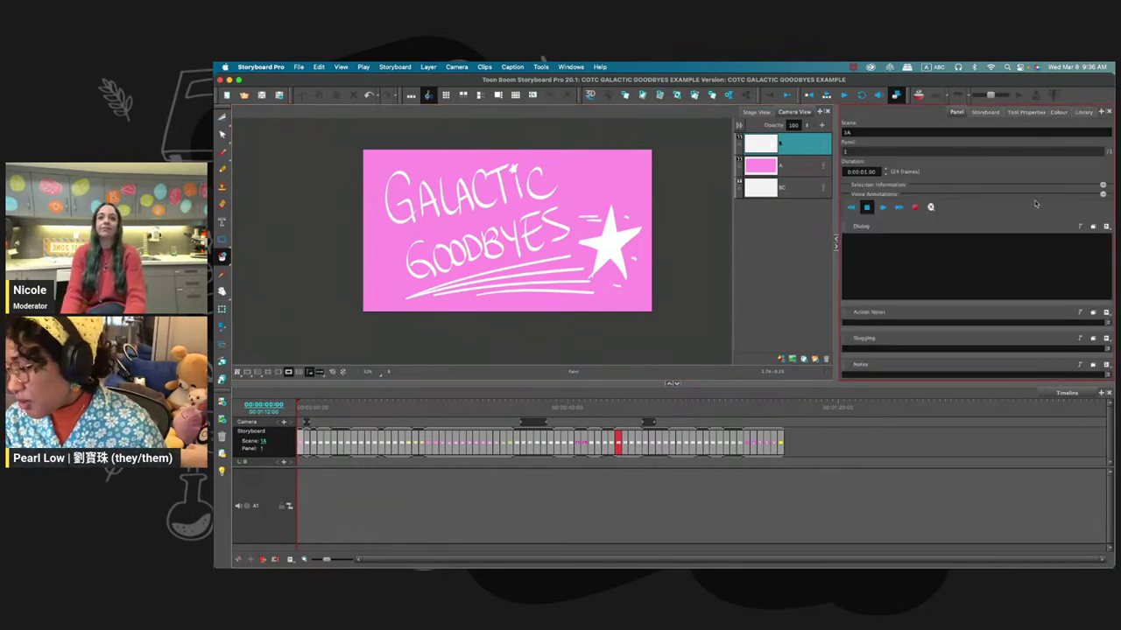
left_click(810, 268)
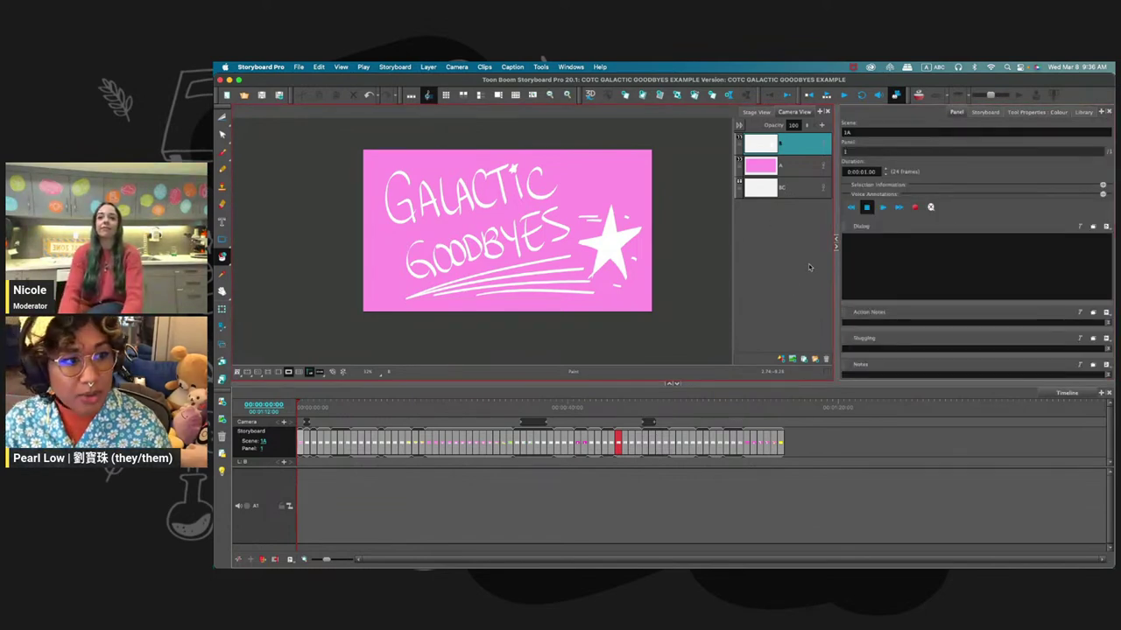
key("Right")
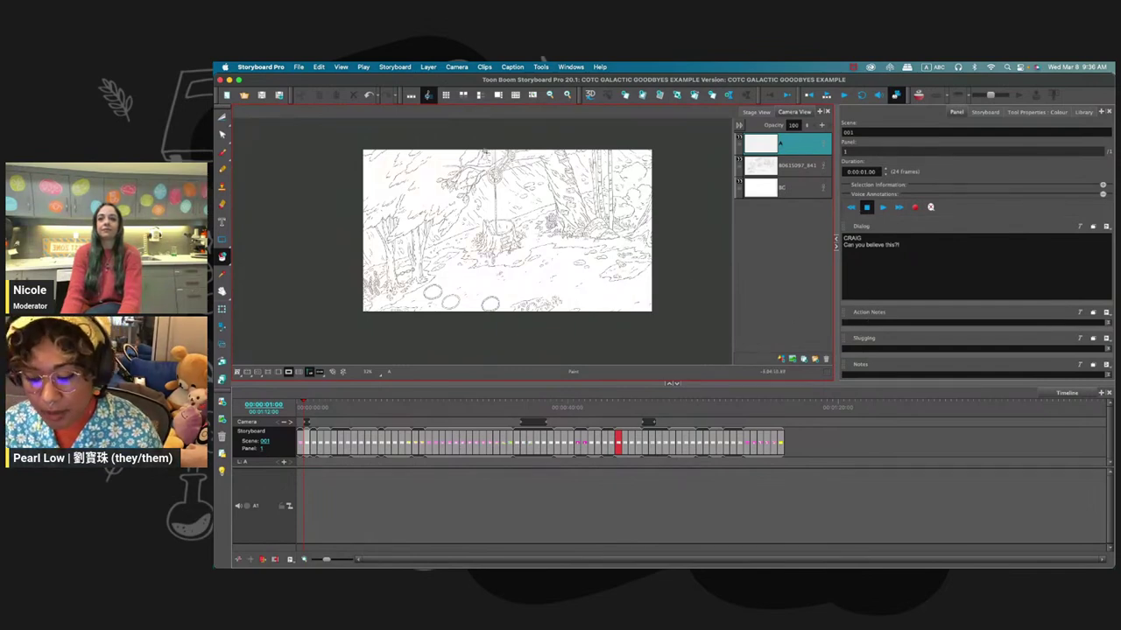
- Show scene 001's artwork beyond the camera frame, examine the full background drawing, and mask the area outside the frame again
left_click(224, 325)
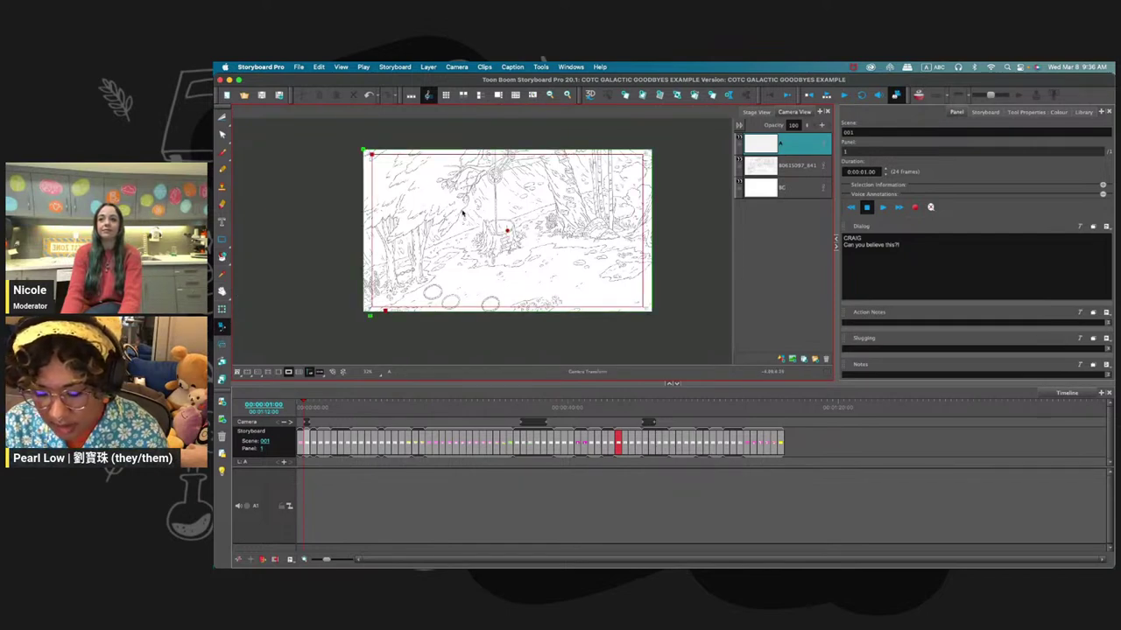
left_click(221, 308)
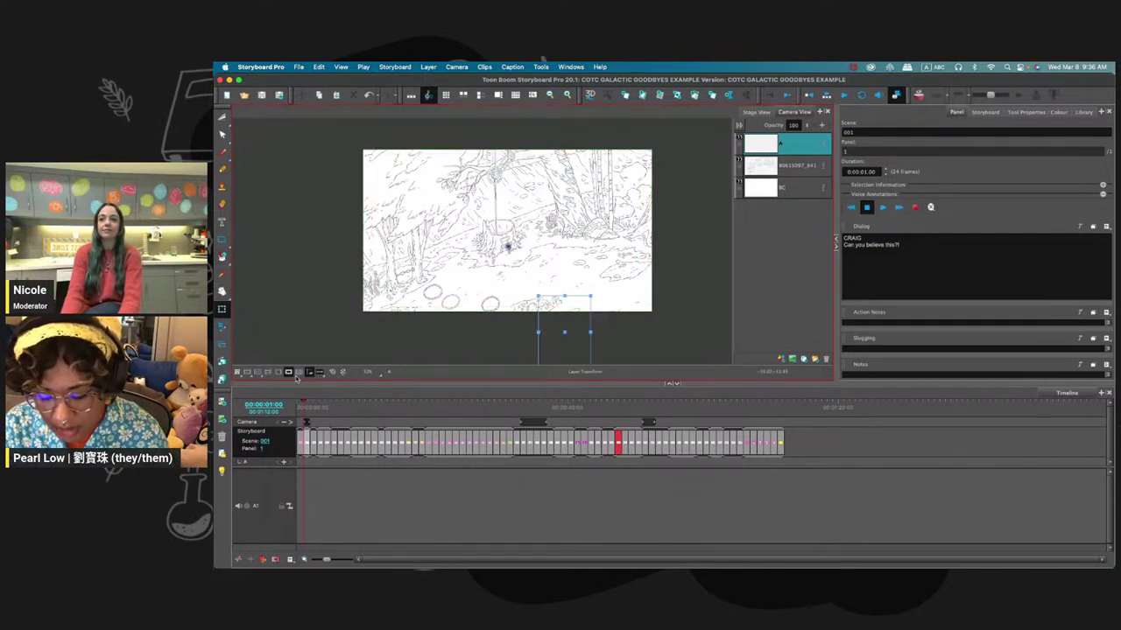
left_click(299, 373)
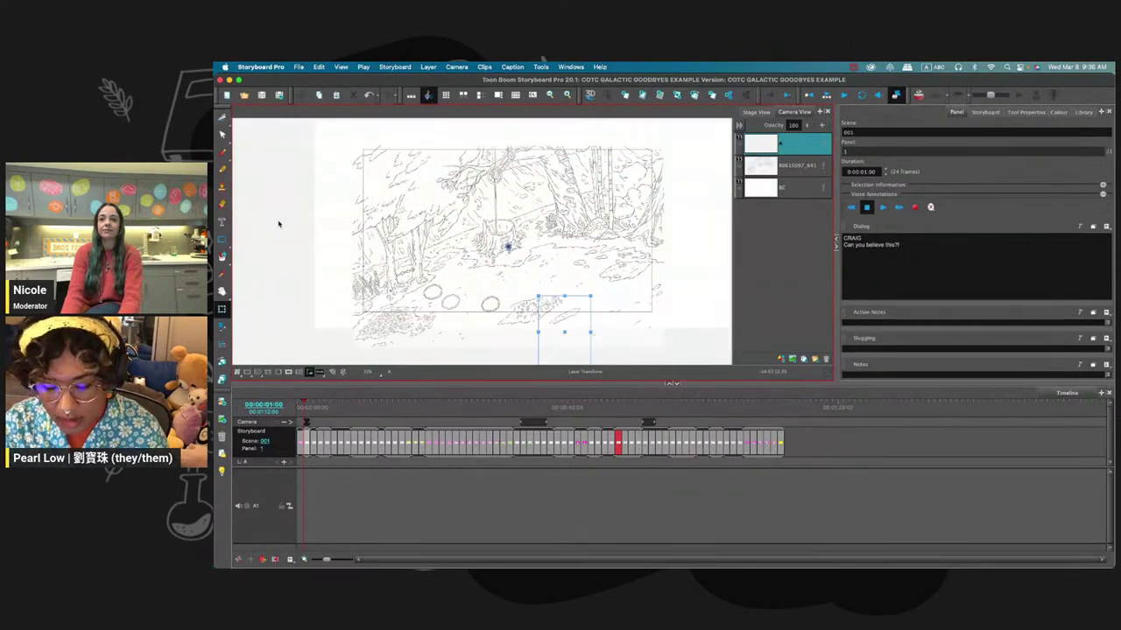
key("alt+b")
left_click_drag(666, 260, 638, 283)
key("1")
key("1")
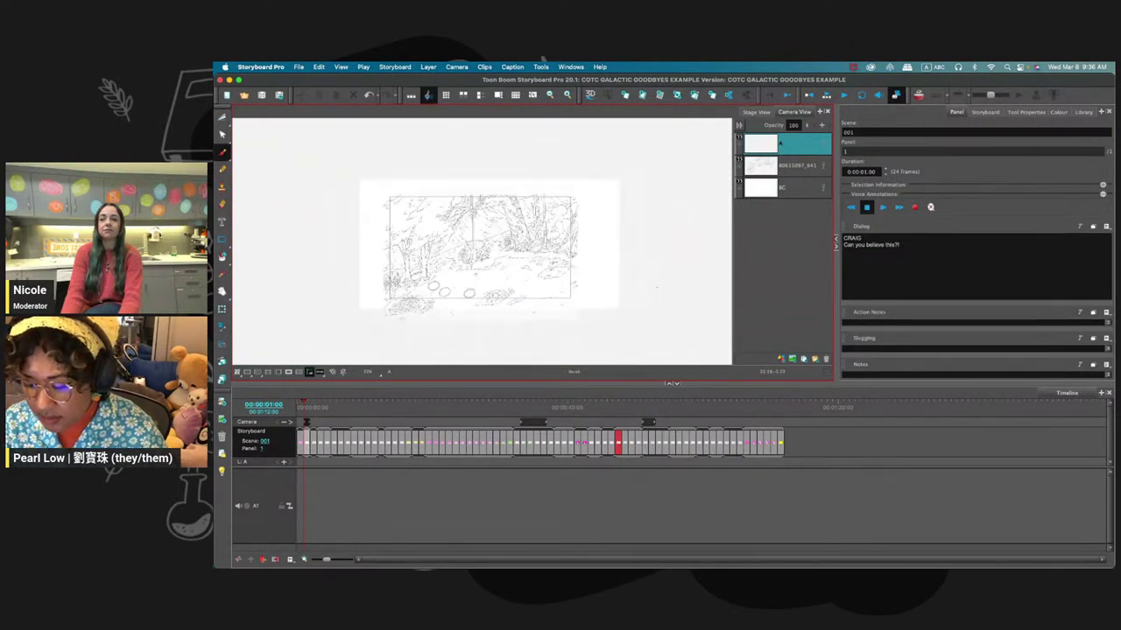
key("1")
key("2")
key("2")
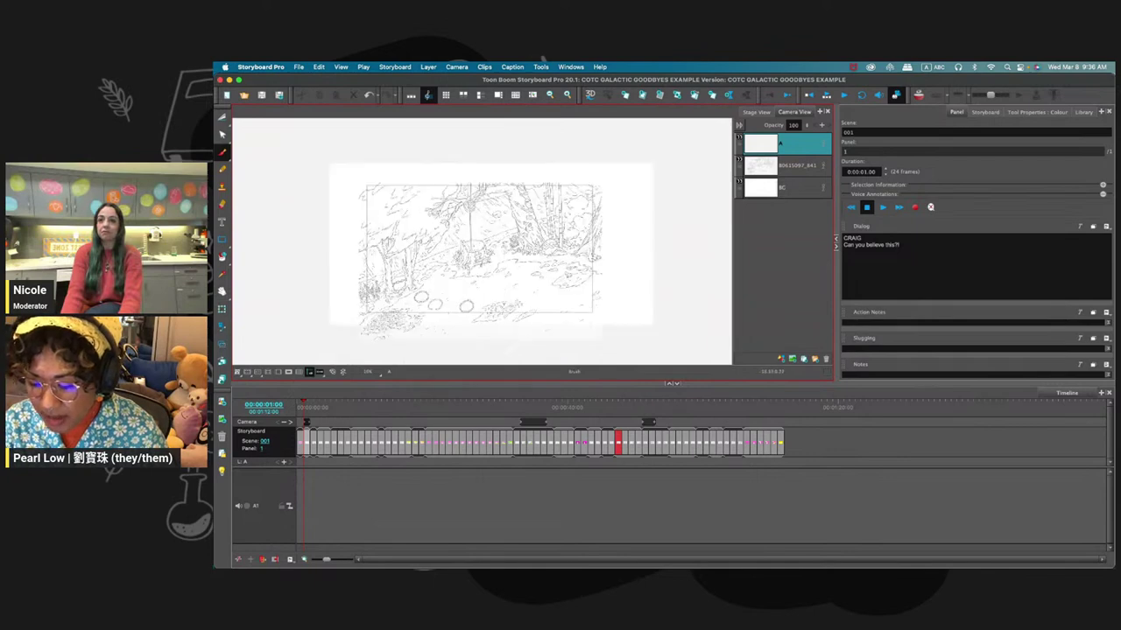
scroll(482, 249, "up", 1)
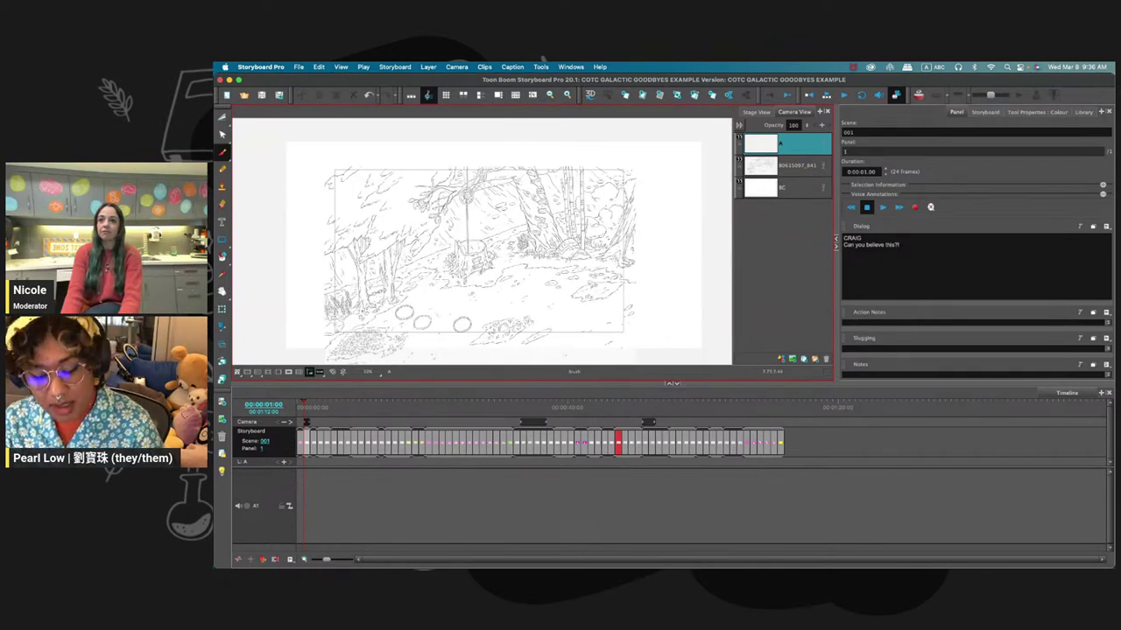
left_click(289, 372)
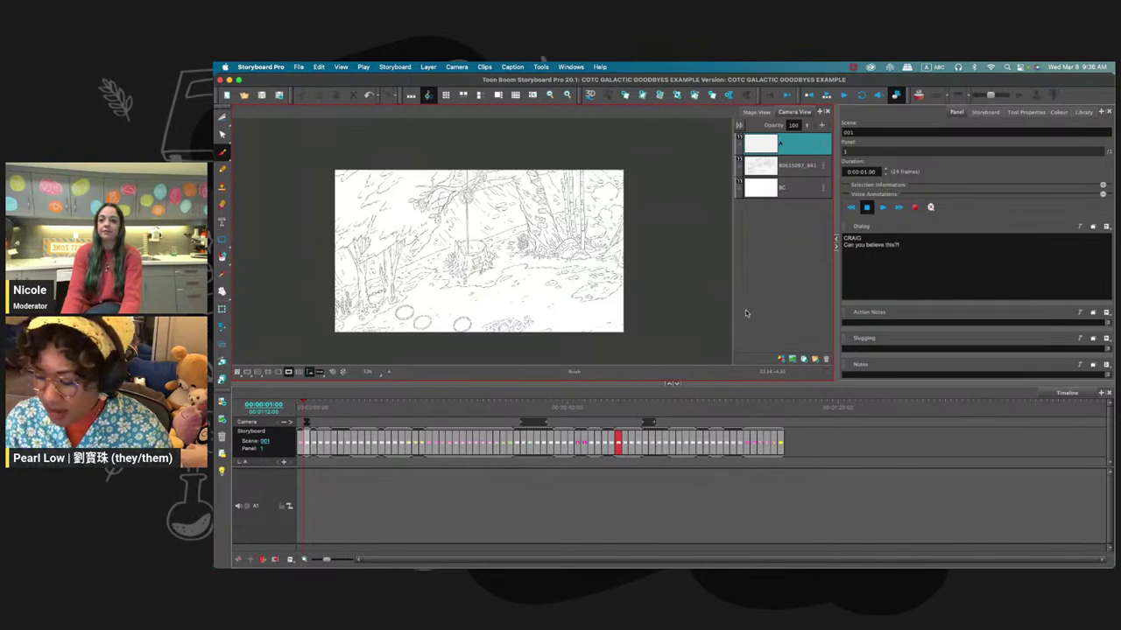
- Enlarge the timeline thumbnails, return to the title panel, and scrub forward to the map drawing in scene 002
left_click(304, 403)
scroll(304, 403, "up", 3)
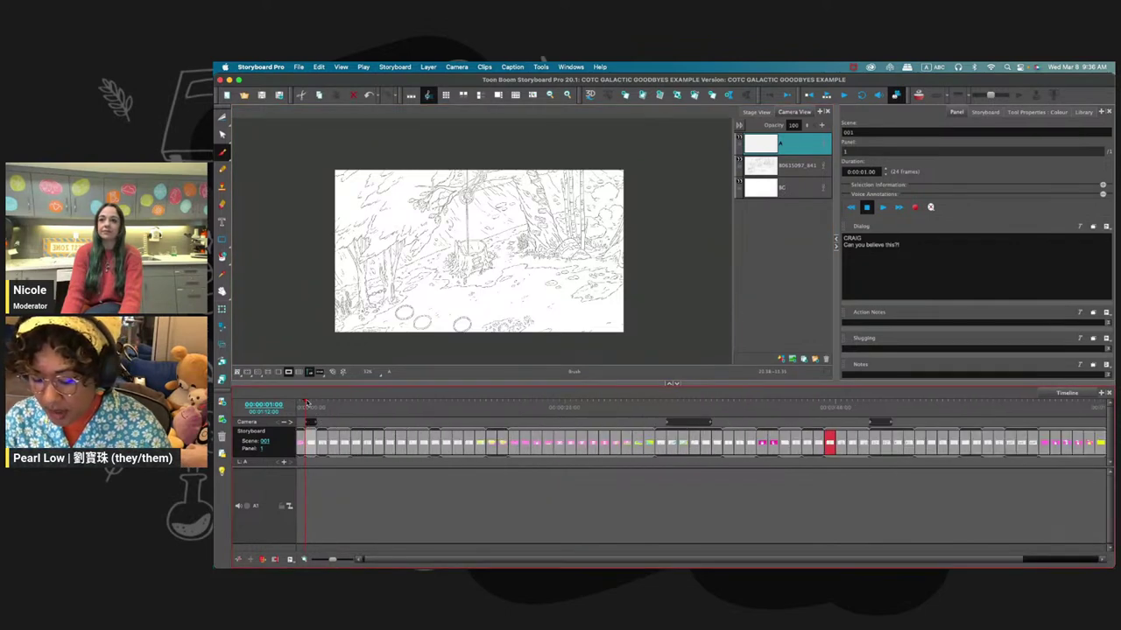
left_click(302, 402)
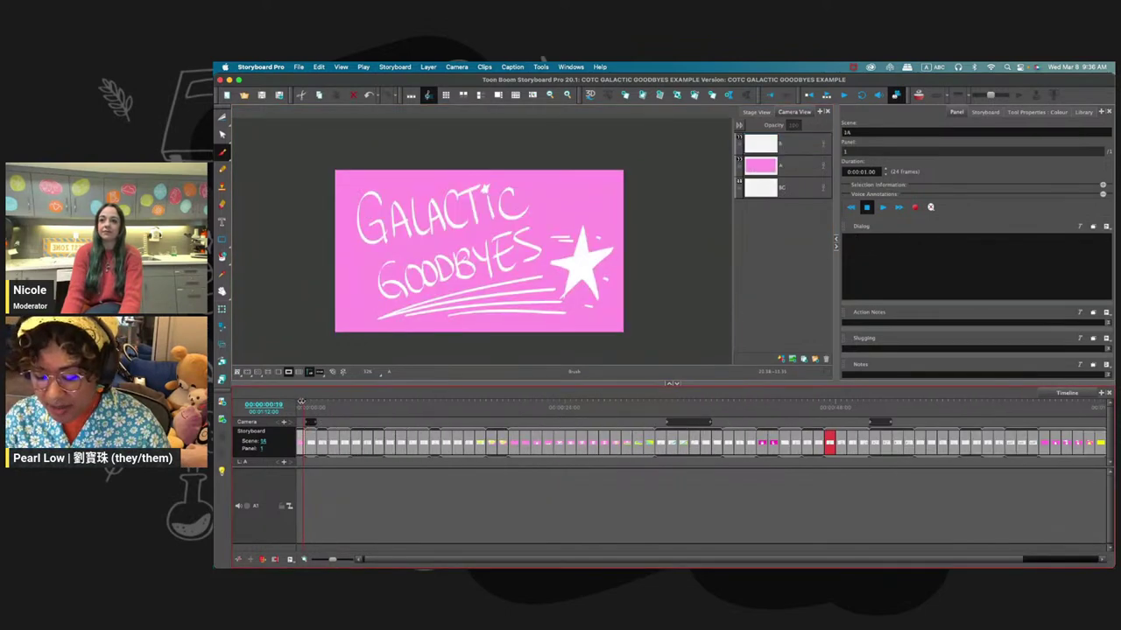
left_click_drag(303, 402, 319, 407)
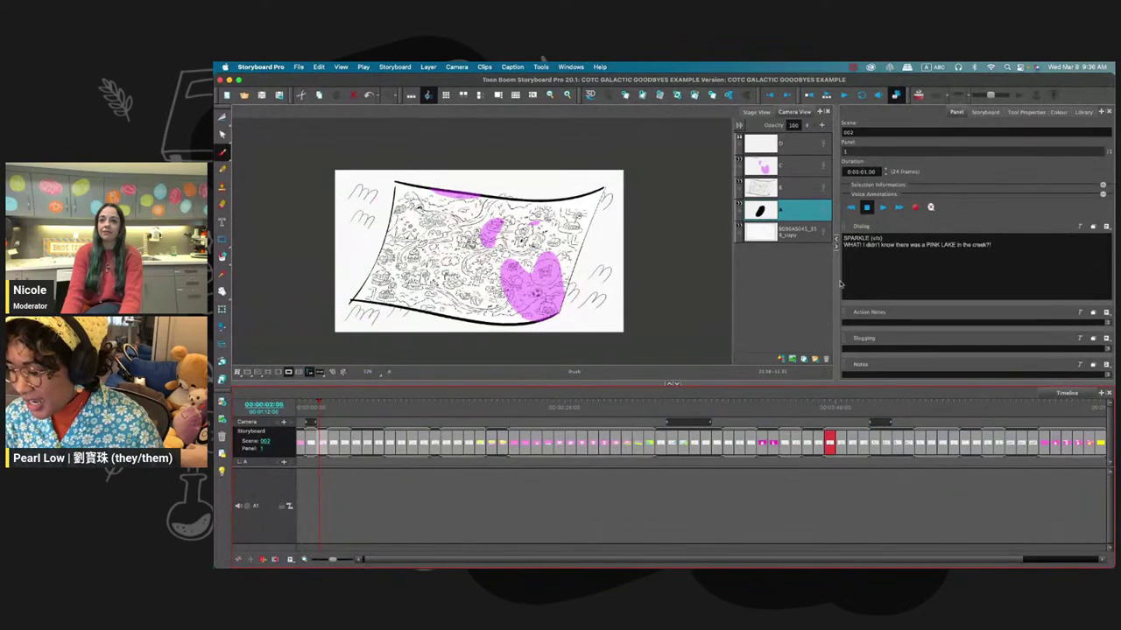
- Review the drawings and dialogue panel by panel from scene 003 to the third panel of scene 004
key("Right")
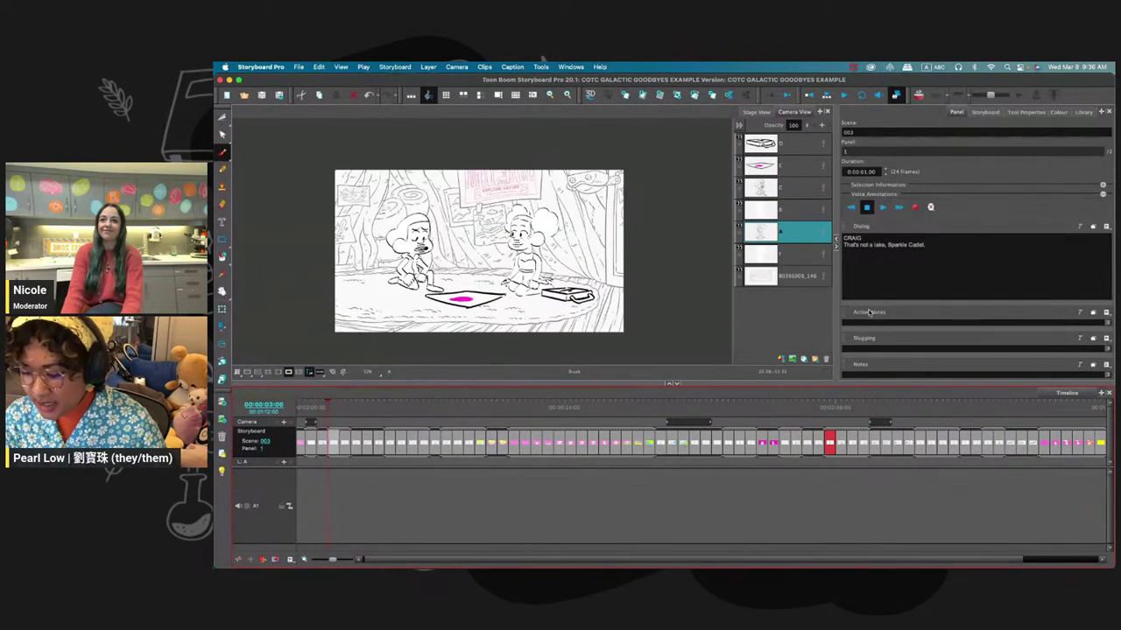
key("Right")
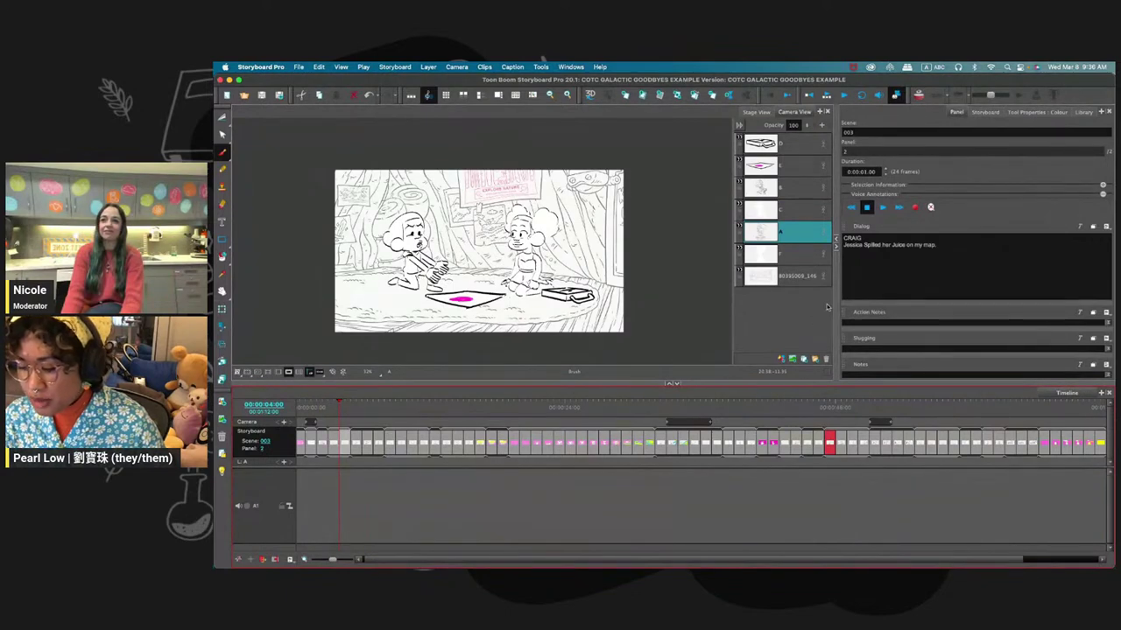
key("Right")
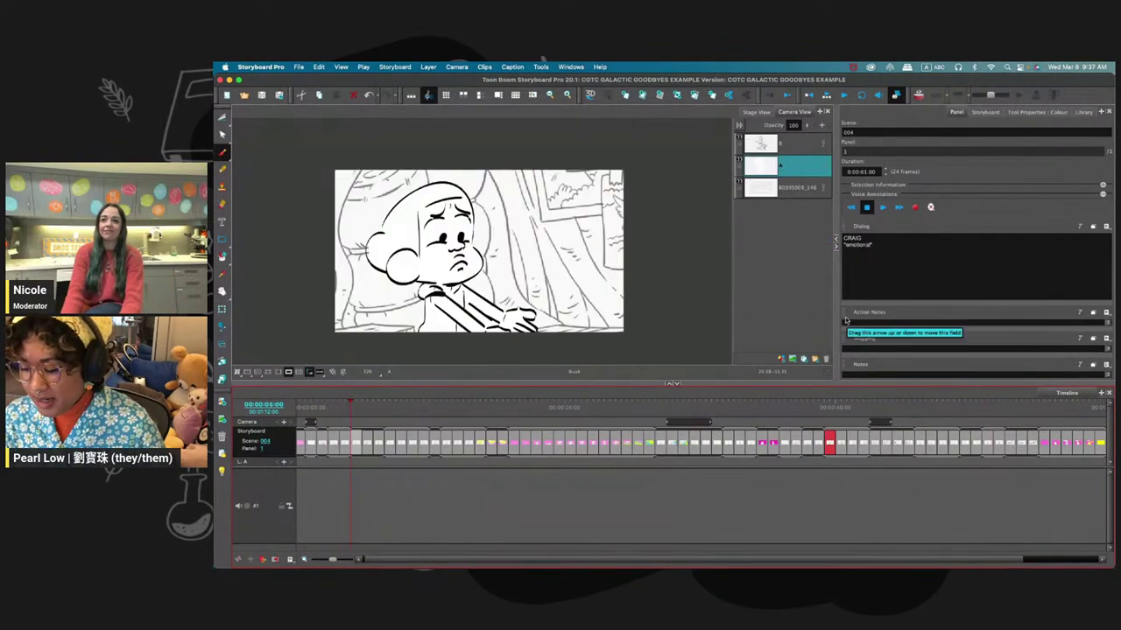
key("Right")
key("Right")
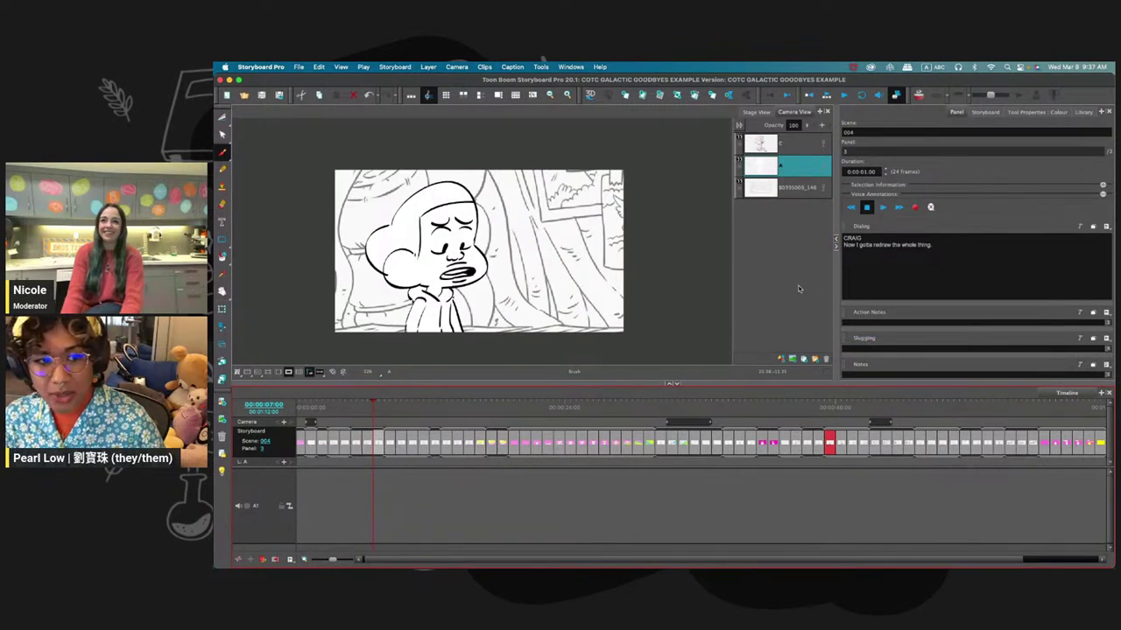
- Review Sparkle's drawings and dialogue in the four panels of scene 005
key("Right")
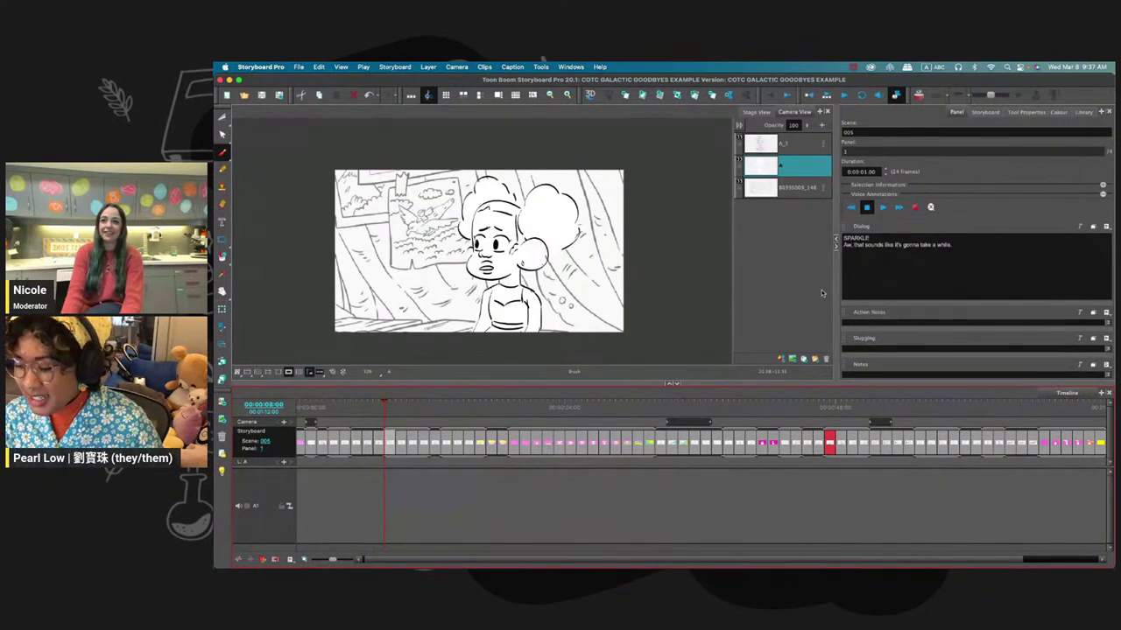
key("Right")
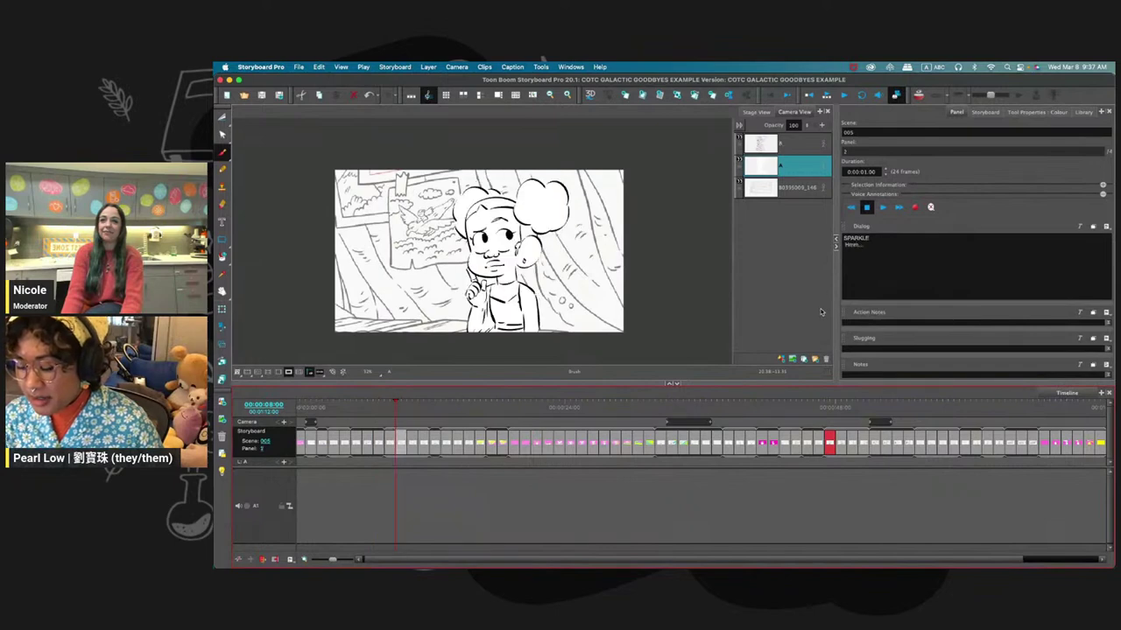
key("Right")
key("Right")
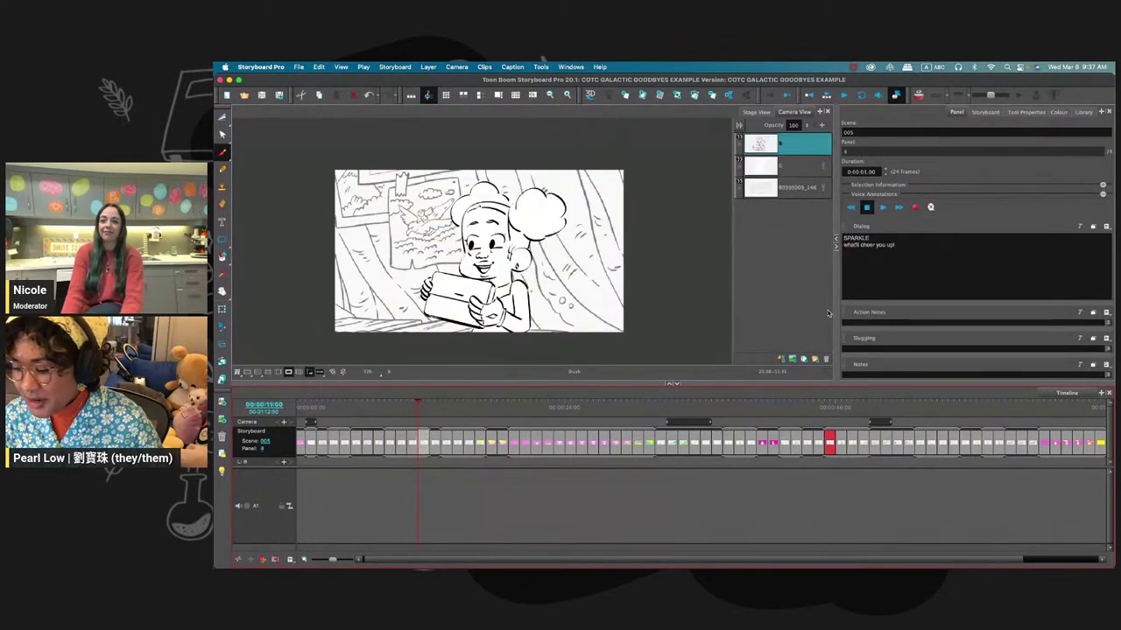
- Step through scene 006 and the four panels of scene 007, reading the dialogue about painting nails
key("Right")
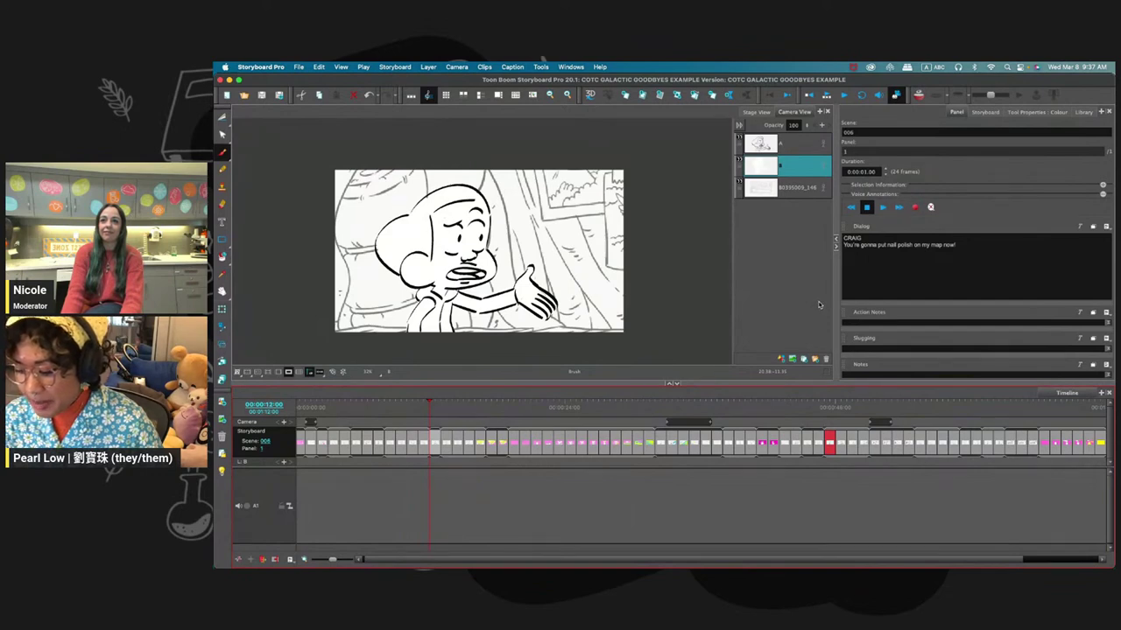
key("Right")
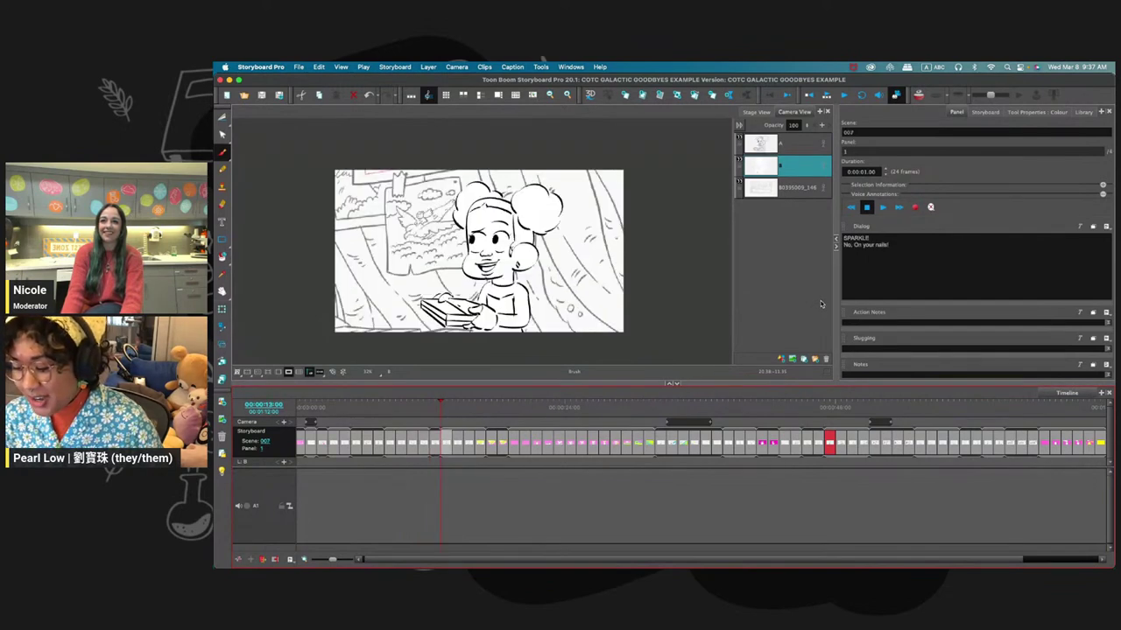
key("Right")
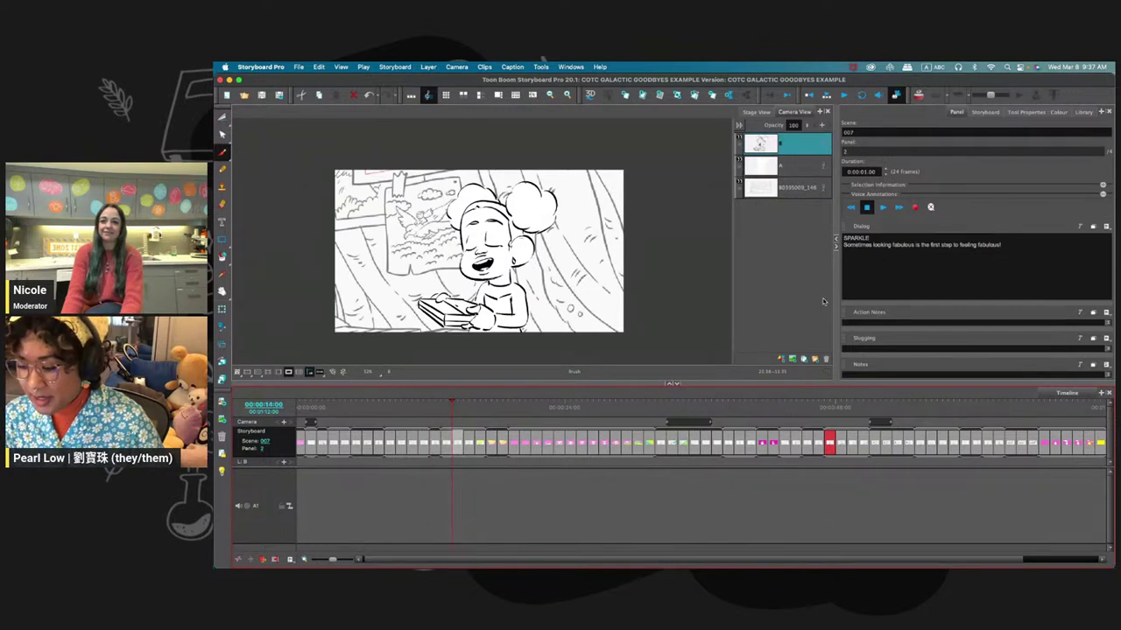
key("Right")
key("Right")
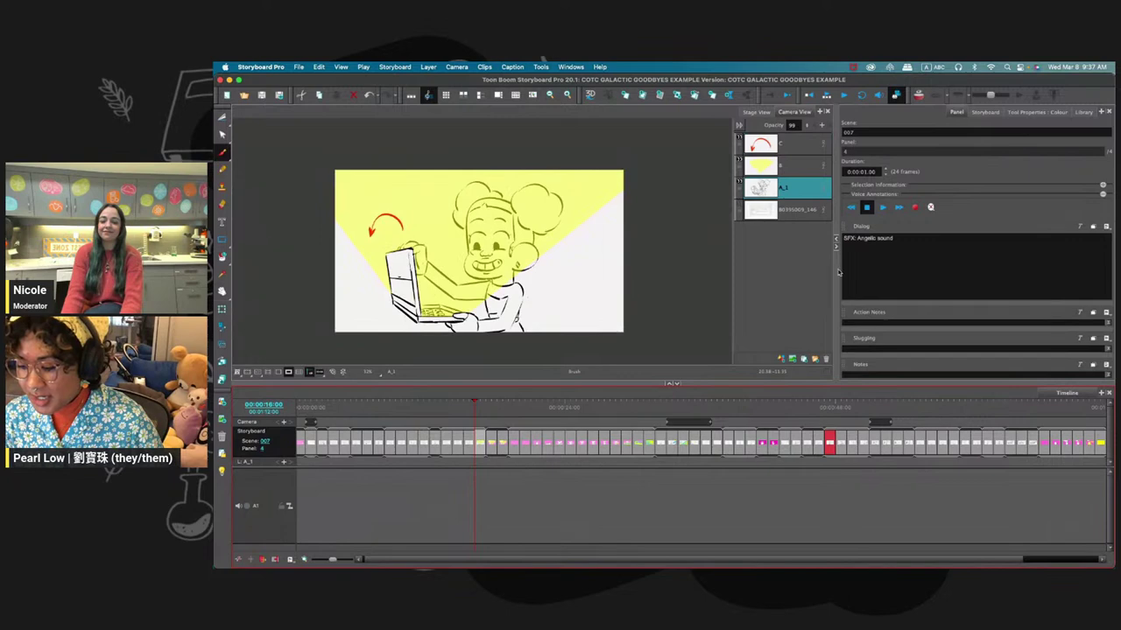
- Advance through the open nail polish case panels in scene 008 to the pink-background panel of hands holding brushes
left_click(738, 204)
key("Right")
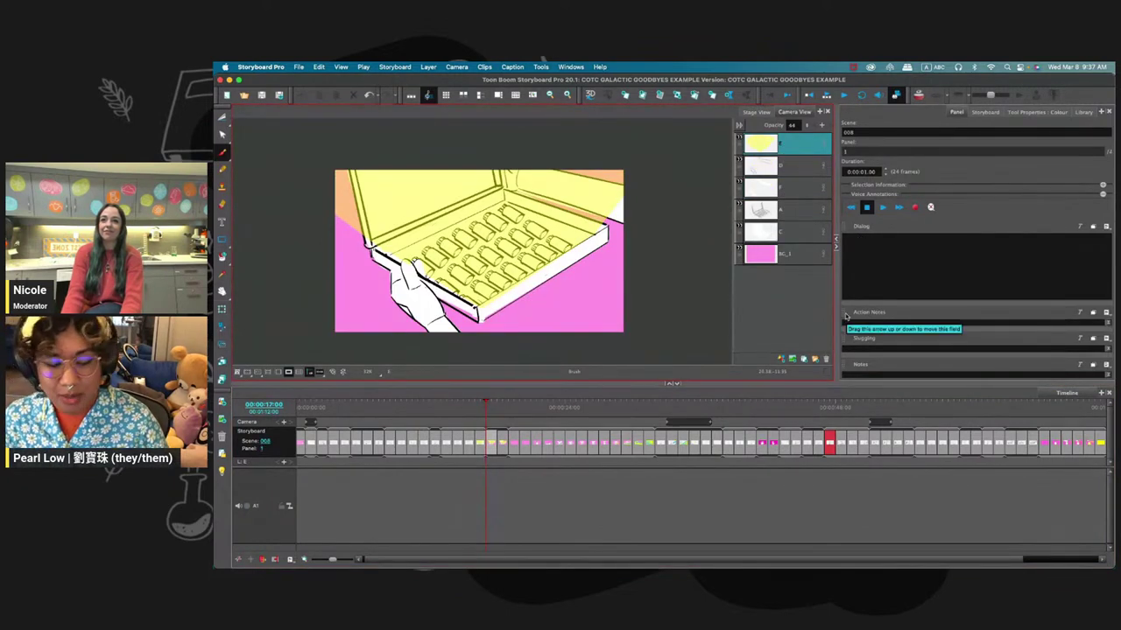
key("Right")
key("Right")
key("Right")
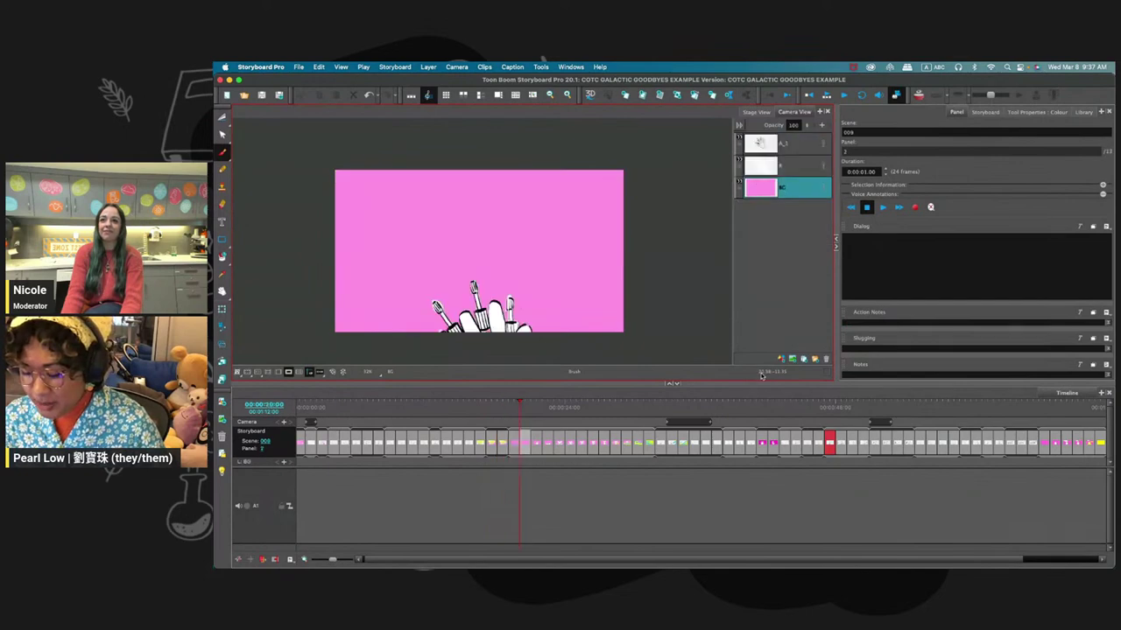
- Advance through the pink-background nail-painting panels of scene 009 to the first panel of scene 010
key("Right")
key("Right")
key("Right")
key("Right")
key("Right")
key("Right")
key("Right")
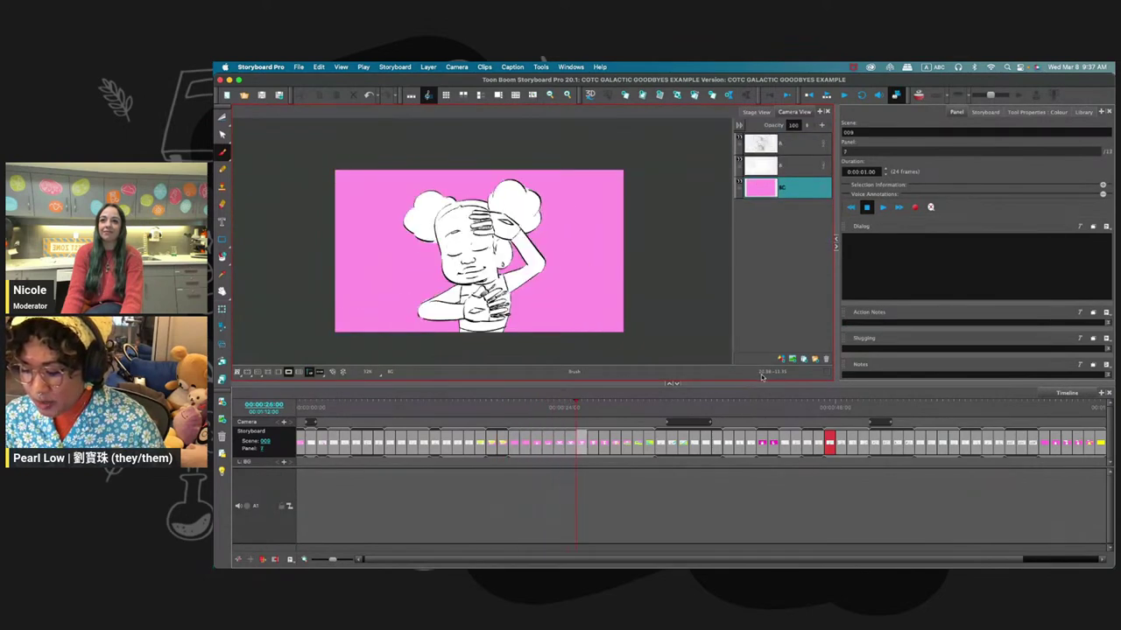
key("Right")
key("Right")
key("Right")
key("Right")
key("Right")
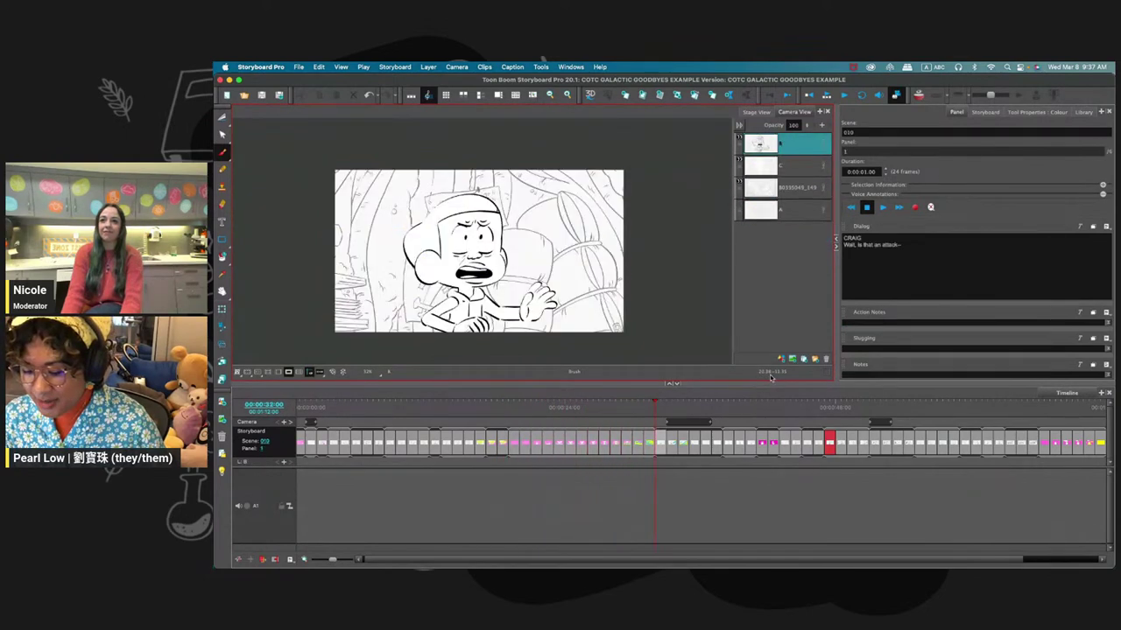
- Step through the remaining panels of scene 010 and scene 011 to the painted-nails close-up in scene 012, reading Craig's dialogue
key("Right")
key("Right")
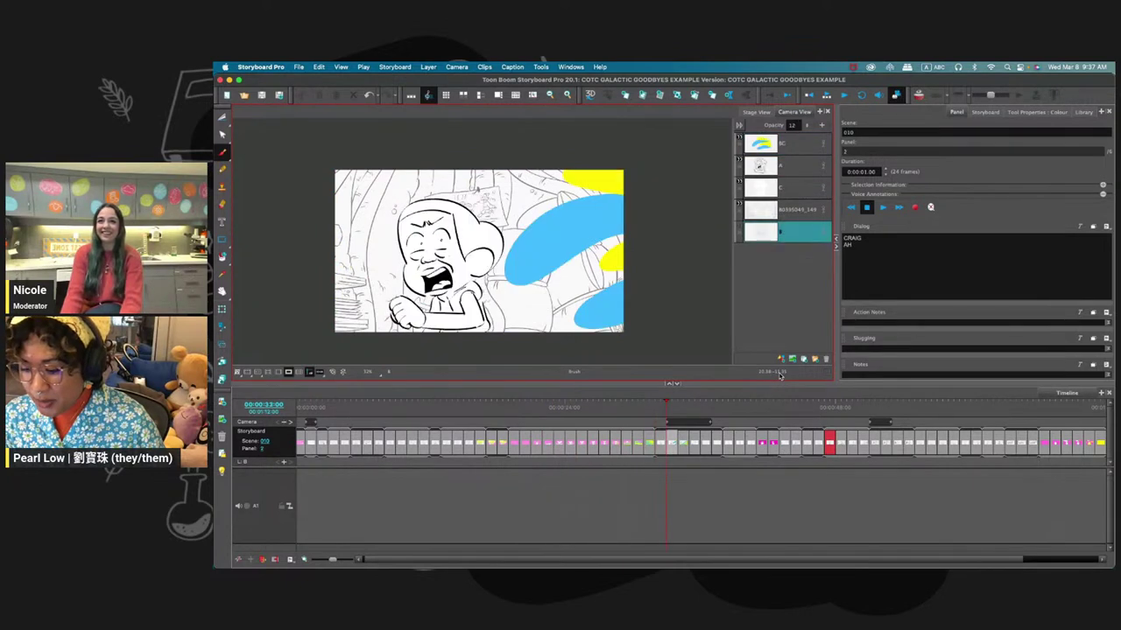
key("Right")
key("Right")
key("Right")
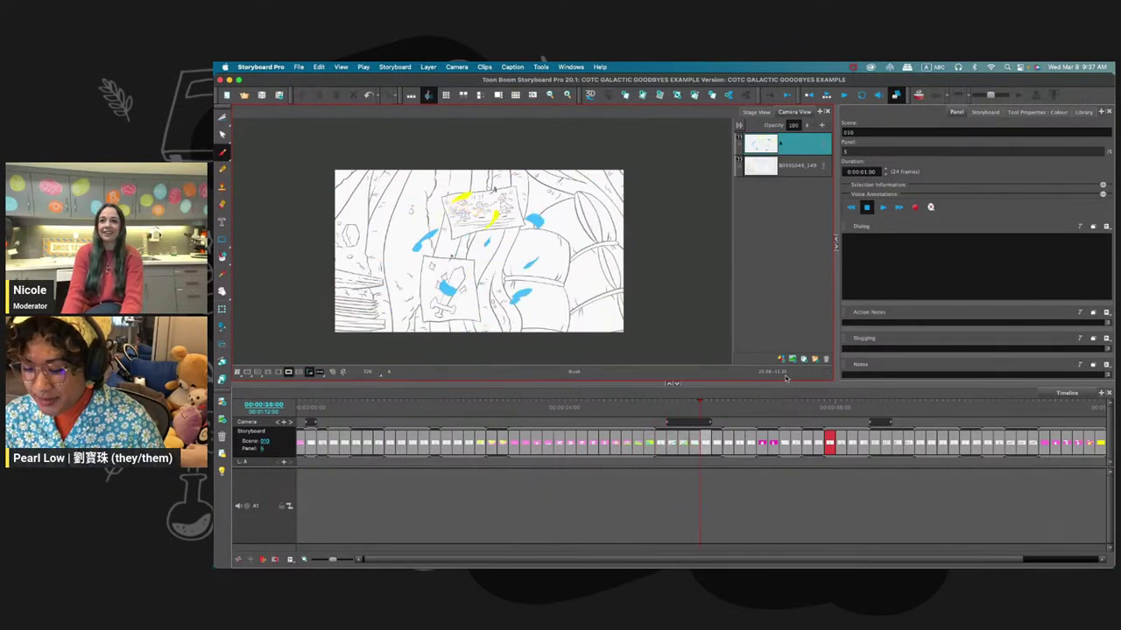
key("Right")
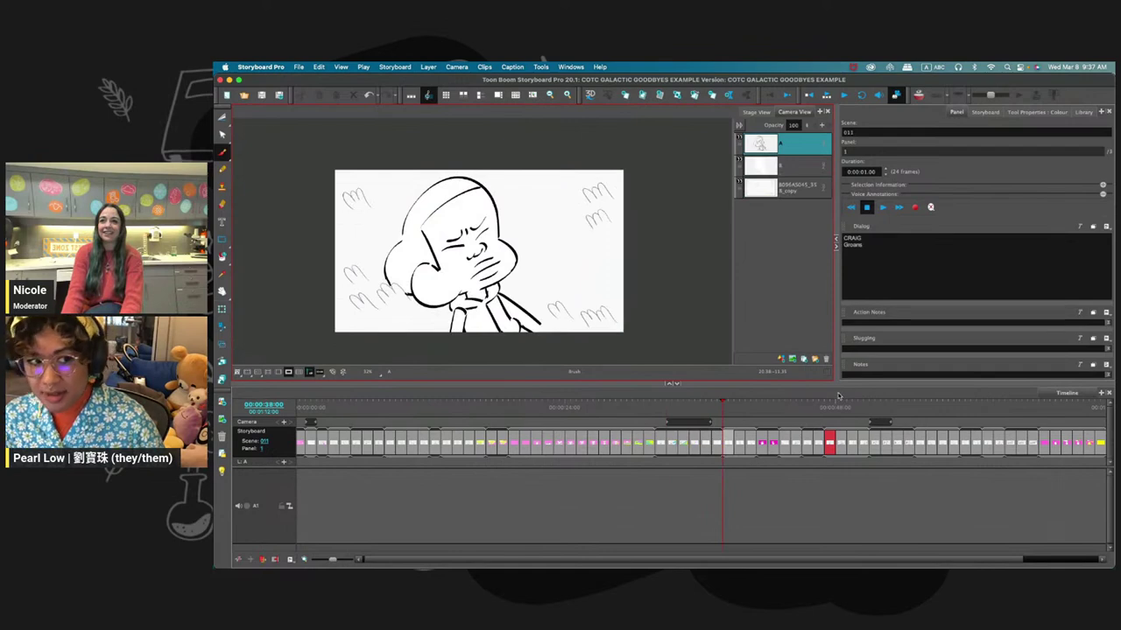
key("Right")
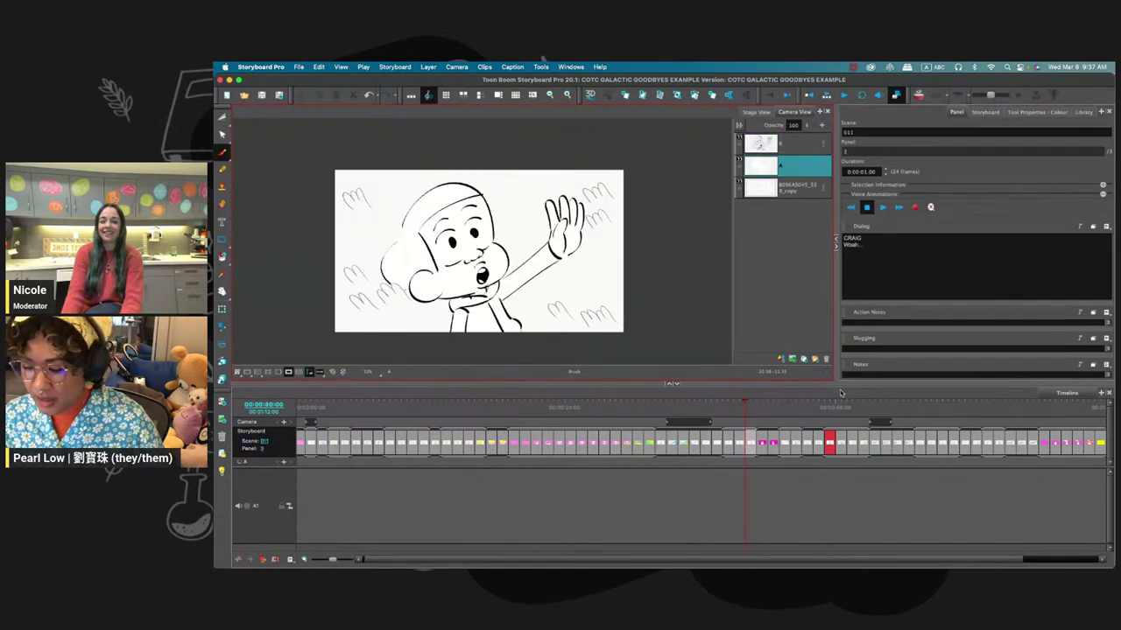
key("Right")
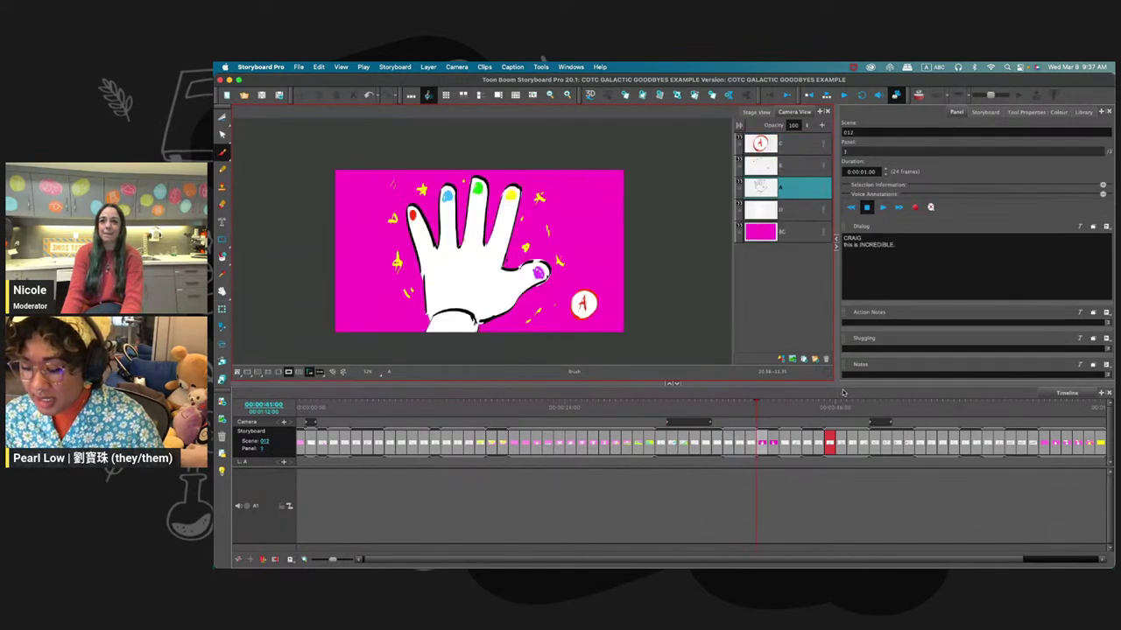
- Flip back and forth between the A and B hand poses in scene 012 to compare the movement
key("Right")
key("Left")
key("Right")
key("Left")
key("Right")
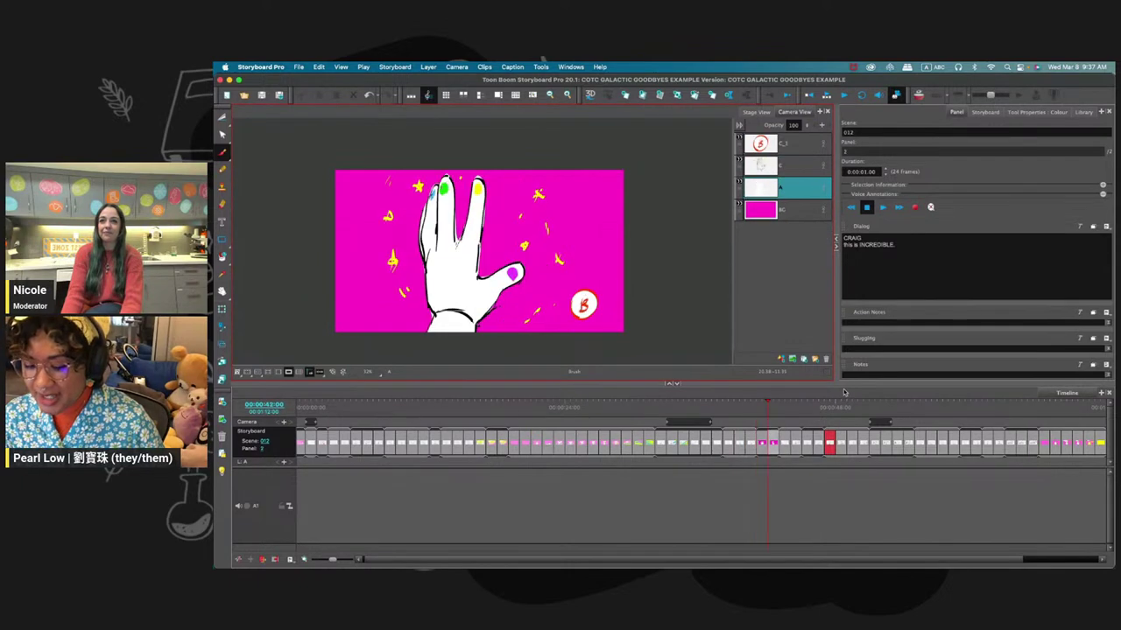
- Review the drawings and dialogue of scenes 013 and 014 and advance to scene 015
key("Right")
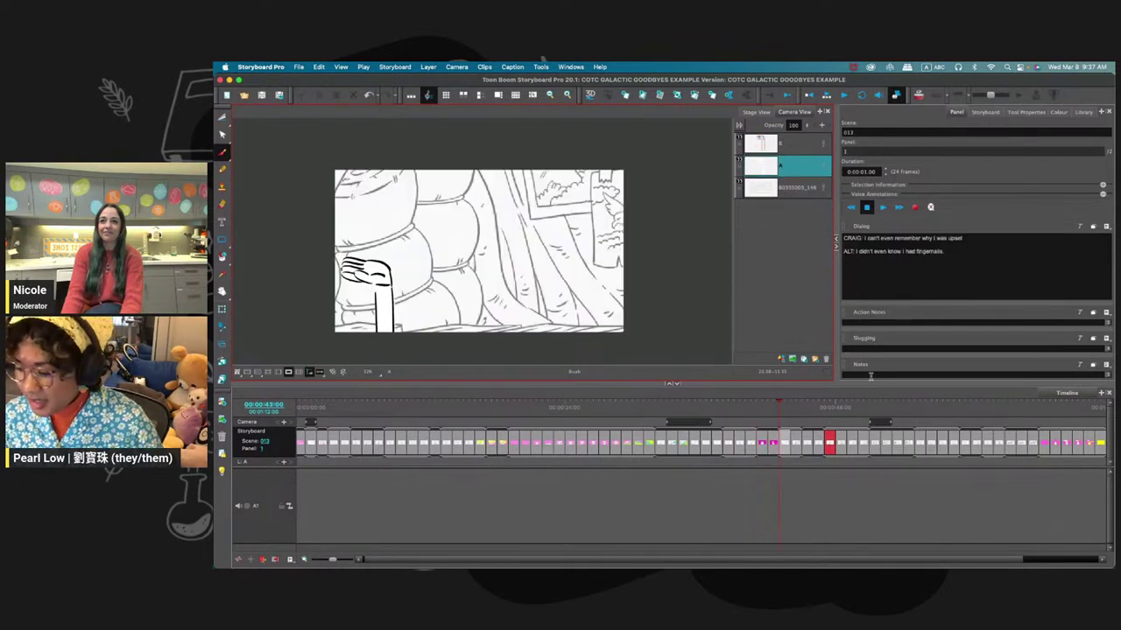
key("Right")
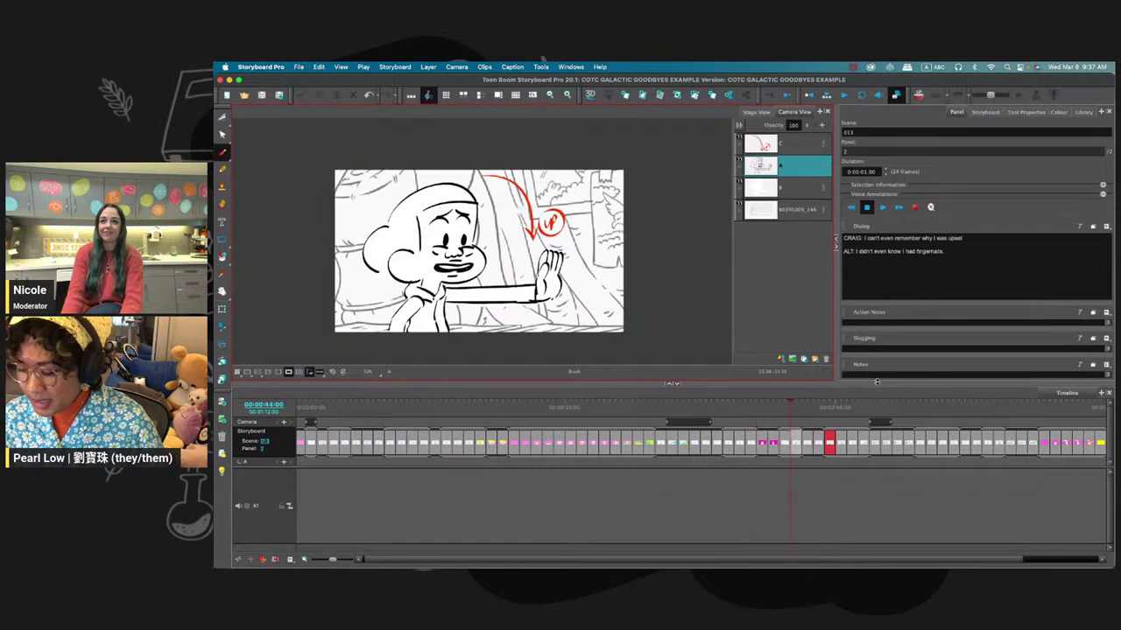
key("Right")
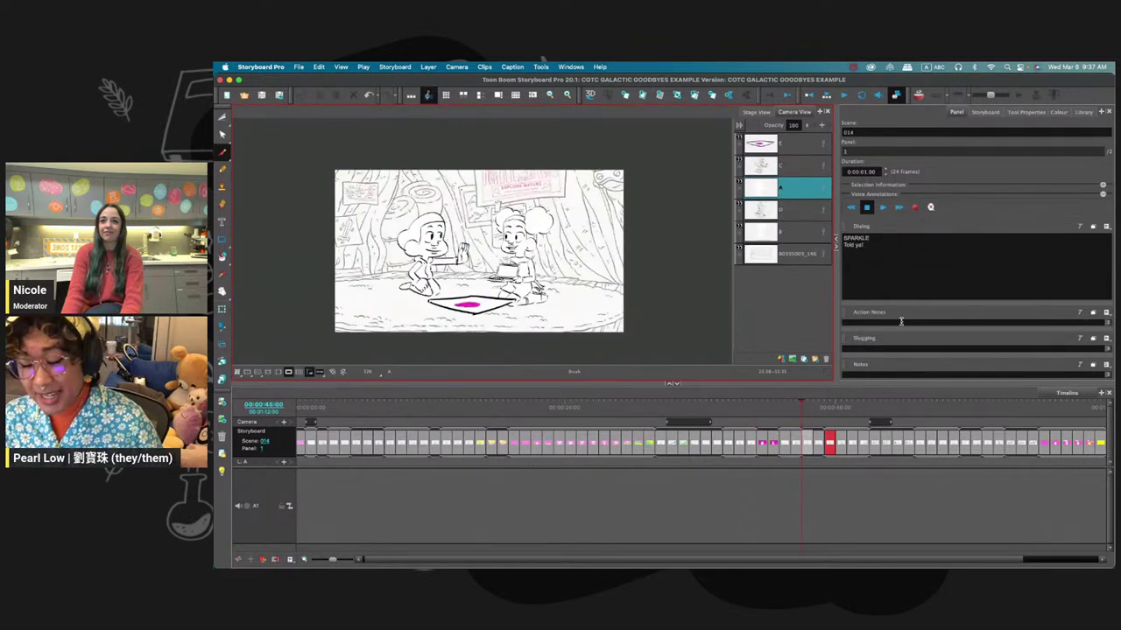
key("Right")
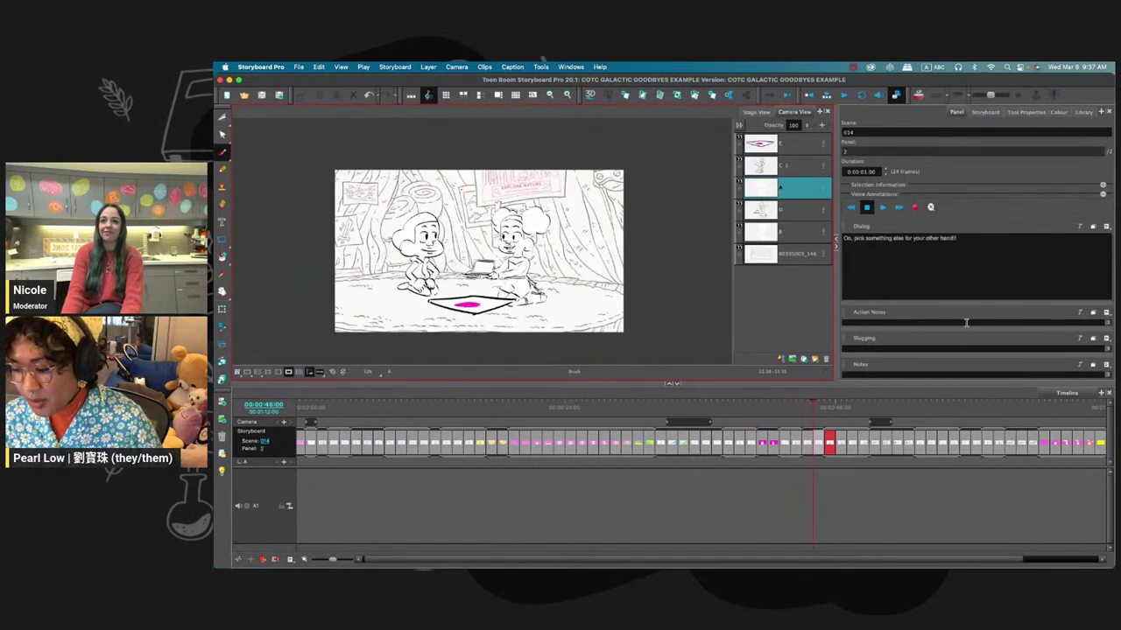
key("Right")
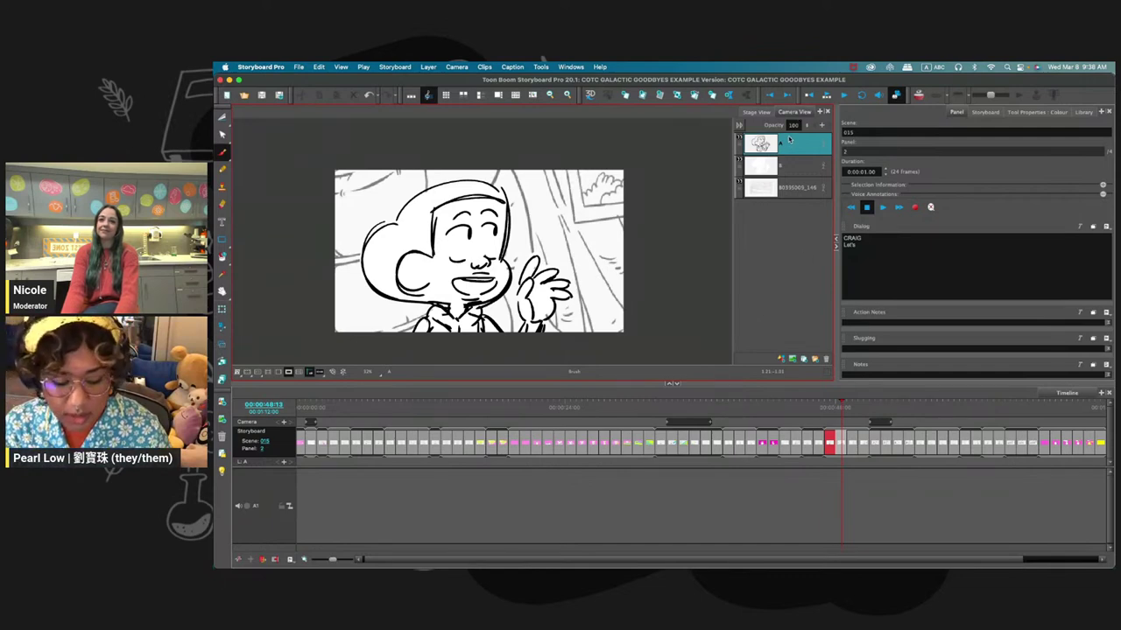
- Remove layer B from panel 2 of scene 015 and check Craig's drawing beyond the camera frame with the camera mask off
key("g")
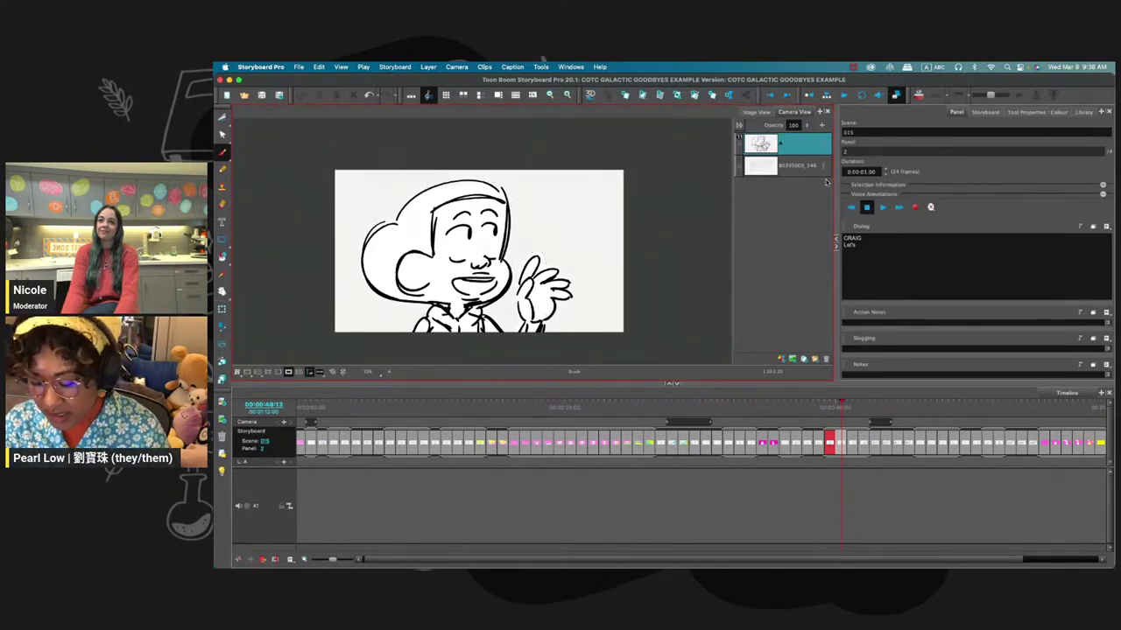
left_click(288, 372)
left_click_drag(574, 307, 580, 274)
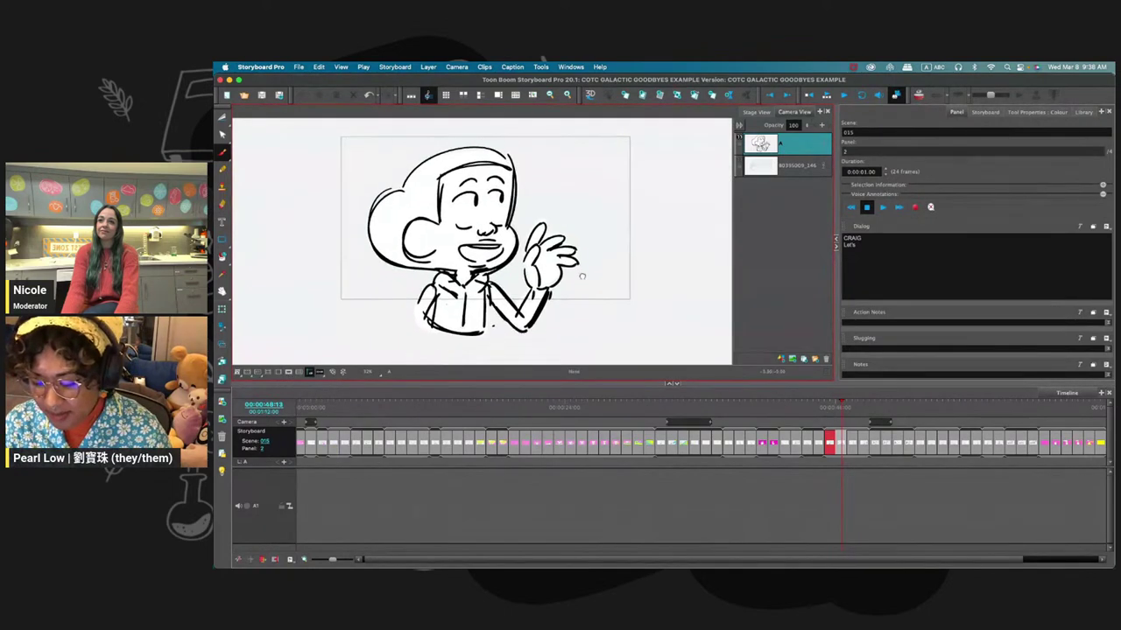
key("1")
key("1")
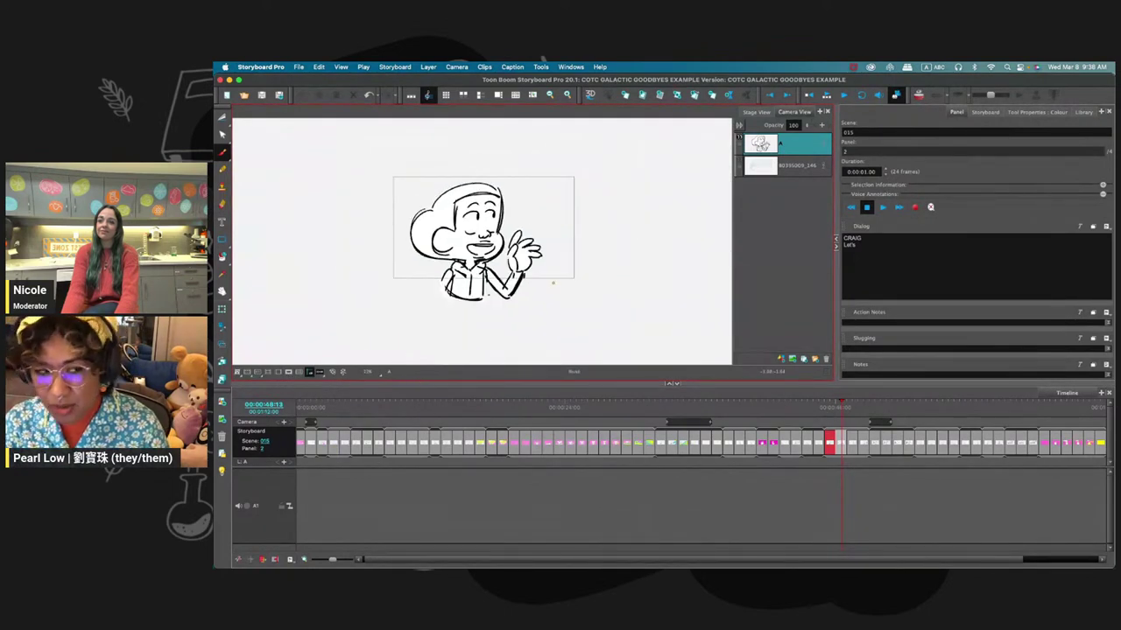
left_click(288, 372)
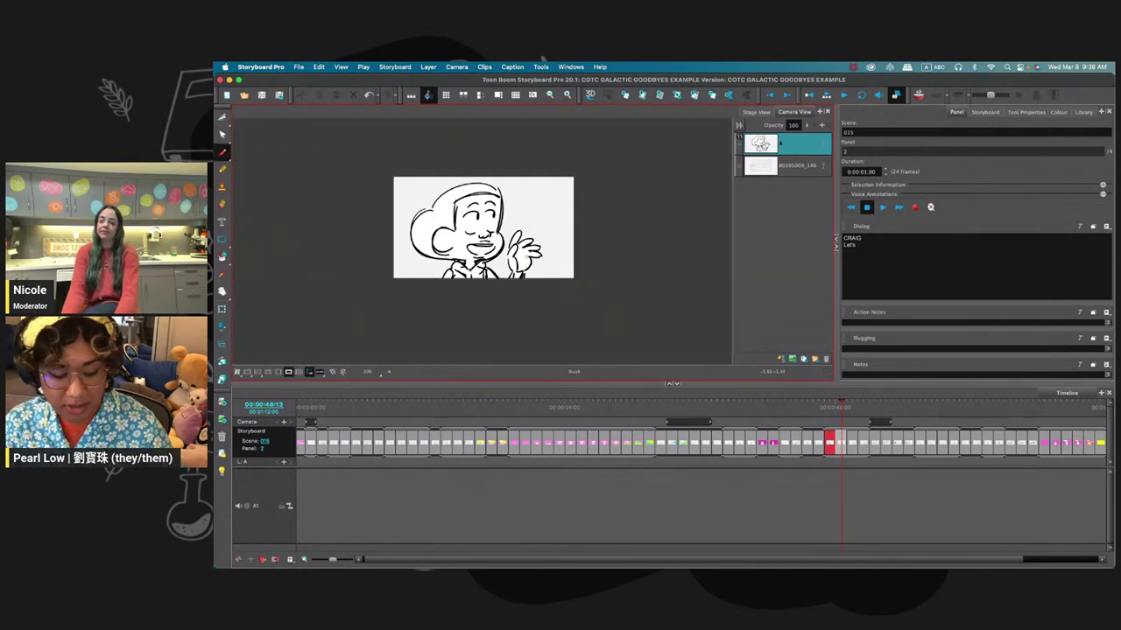
scroll(536, 281, "up", 3)
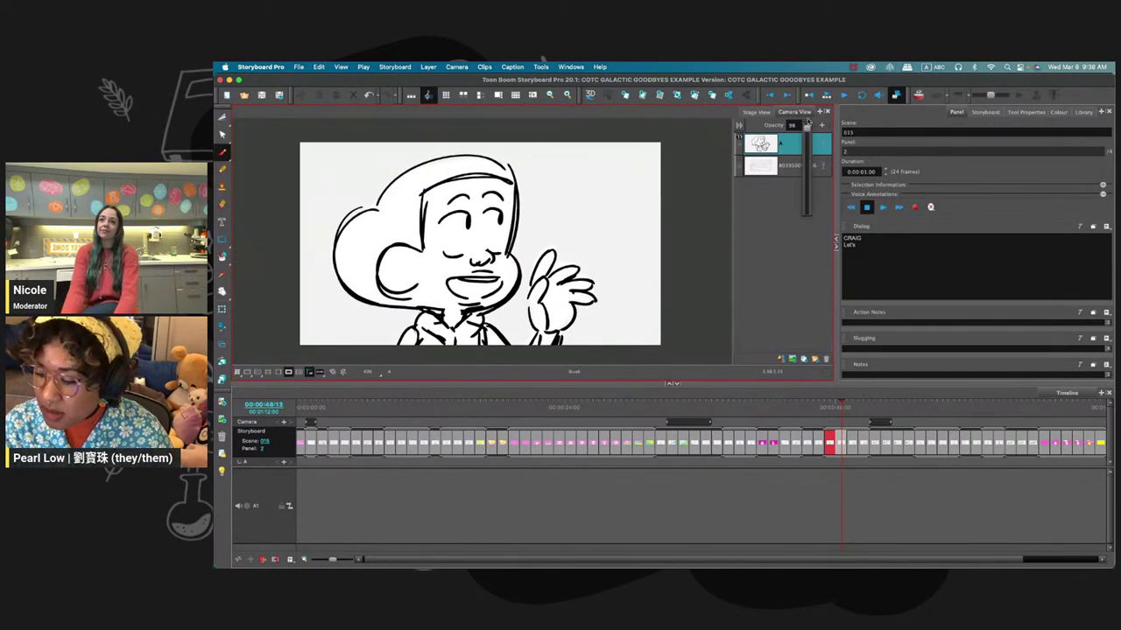
- Lower the opacity of sketch layer A to about 9 and add a new layer named CRAIG above it
left_click_drag(807, 126, 807, 200)
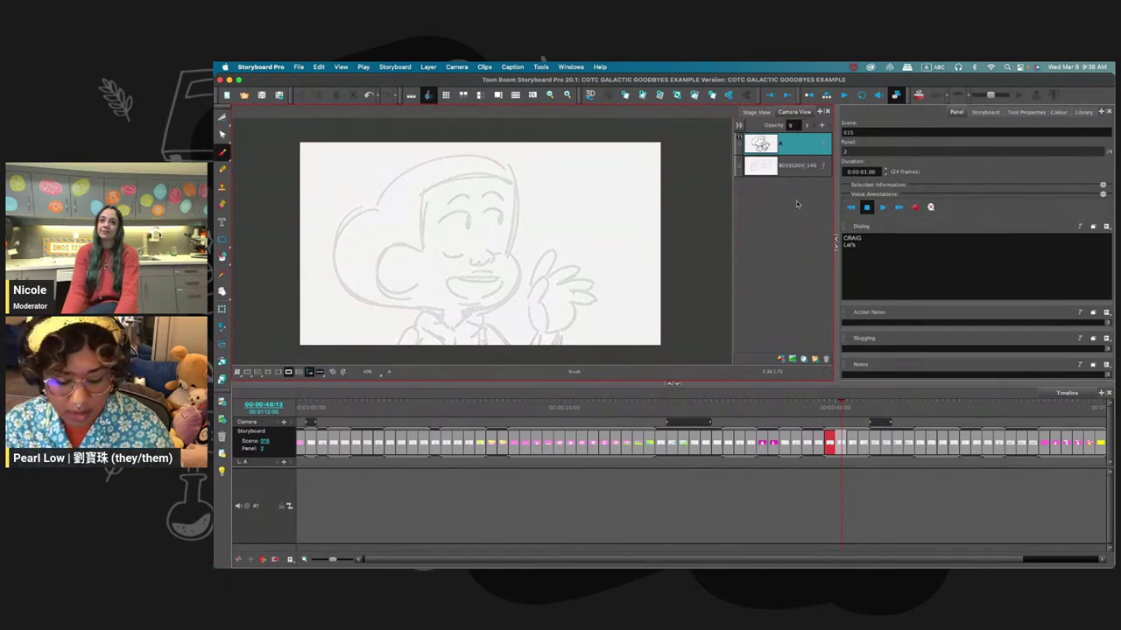
key("super+r")
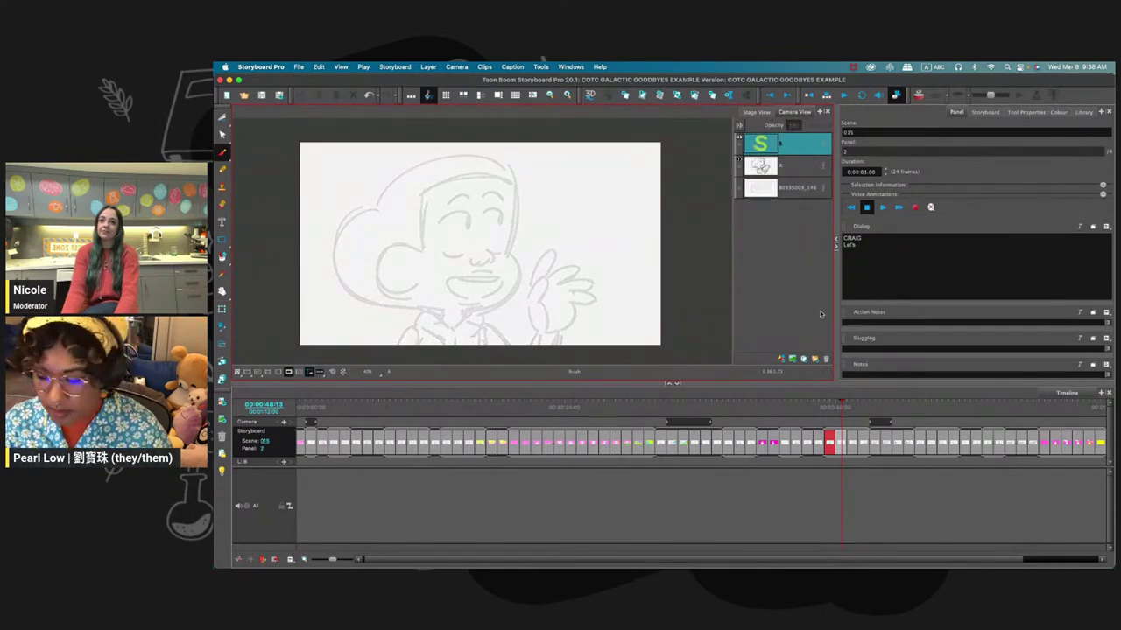
double_click(783, 145)
type("CRAIG")
key("Return")
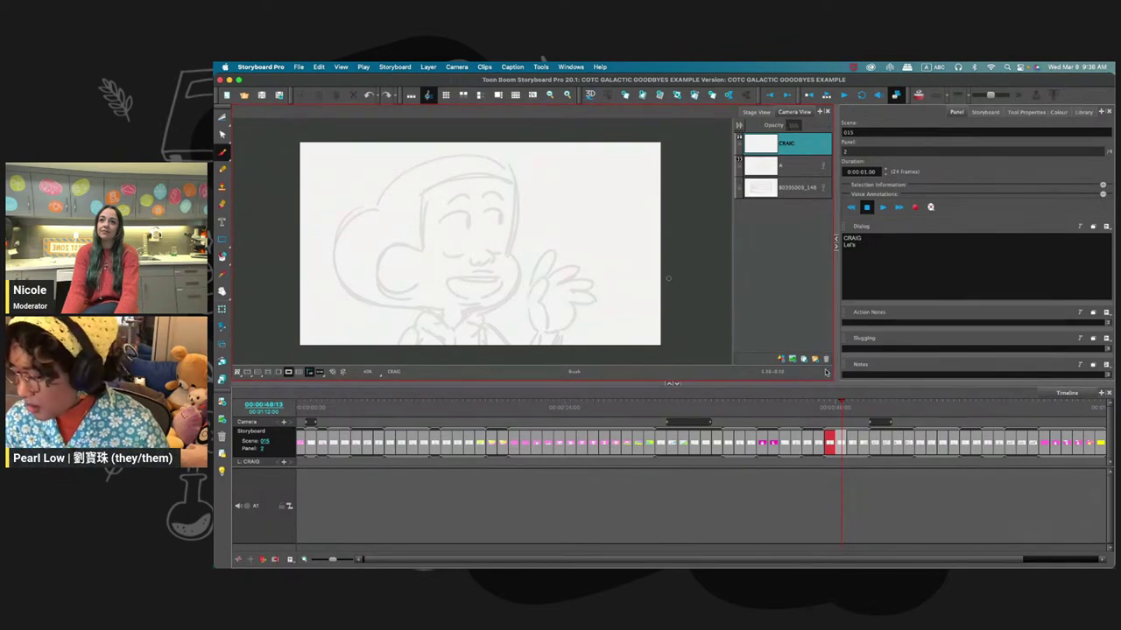
- Select black for the brush and ink Craig's eyes and nose over the faded sketch on the CRAIG layer
left_click(1036, 112)
left_click(849, 368)
mouse_move(433, 244)
left_mouse_down()
mouse_move(441, 219)
mouse_move(514, 280)
left_mouse_up()
key("space")
key("2")
left_click_drag(570, 251, 593, 264)
key("super+z")
mouse_move(509, 258)
left_mouse_down()
mouse_move(540, 257)
mouse_move(541, 235)
left_mouse_up()
left_click_drag(504, 281, 532, 282)
mouse_move(538, 232)
left_mouse_down()
mouse_move(535, 249)
mouse_move(581, 230)
mouse_move(581, 249)
left_mouse_up()
scroll(569, 250, "down", 2)
scroll(533, 208, "up", 2)
- Ink Craig's eyebrows, the curve of the head's crown and the outline of the face down to the cheek
left_click_drag(506, 216, 583, 212)
scroll(573, 249, "down", 1)
scroll(576, 256, "up", 1)
left_click_drag(417, 222, 571, 175)
key("super+z")
mouse_move(420, 224)
left_mouse_down()
mouse_move(491, 173)
mouse_move(594, 212)
mouse_move(584, 184)
mouse_move(574, 280)
mouse_move(605, 225)
left_mouse_up()
key("super+z")
mouse_move(591, 128)
left_mouse_down()
mouse_move(600, 153)
mouse_move(588, 280)
mouse_move(553, 299)
left_mouse_up()
mouse_move(557, 234)
left_mouse_down()
mouse_move(601, 267)
mouse_move(555, 277)
mouse_move(576, 264)
mouse_move(600, 273)
mouse_move(562, 254)
mouse_move(609, 300)
left_mouse_up()
- Ink Craig's open mouth with its teeth line and chin strokes, and fill the corner of the mouth black
scroll(599, 264, "up", 4)
scroll(597, 277, "down", 2)
scroll(595, 276, "left", 2)
left_click_drag(648, 251, 613, 299)
left_click_drag(648, 256, 563, 261)
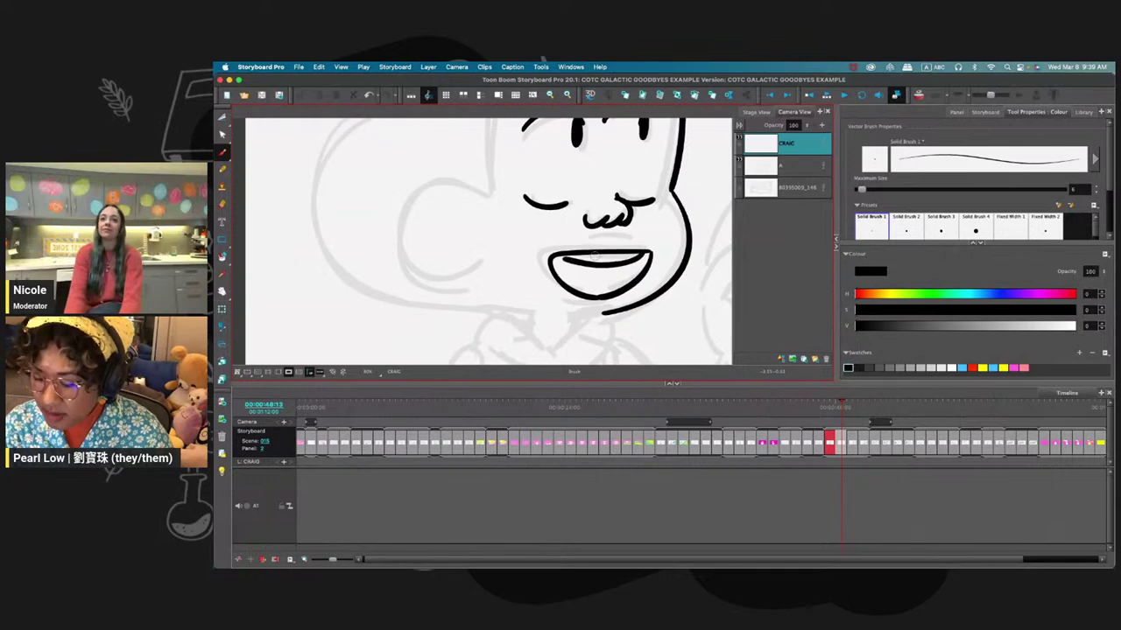
scroll(608, 298, "down", 1)
scroll(607, 298, "right", 1)
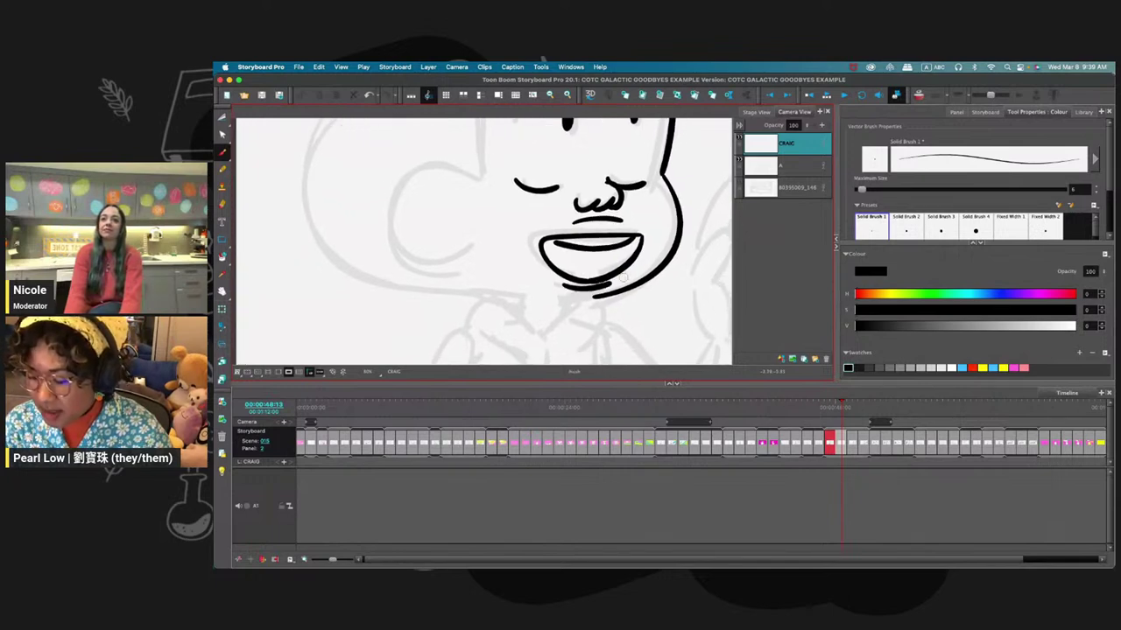
scroll(617, 275, "down", 5)
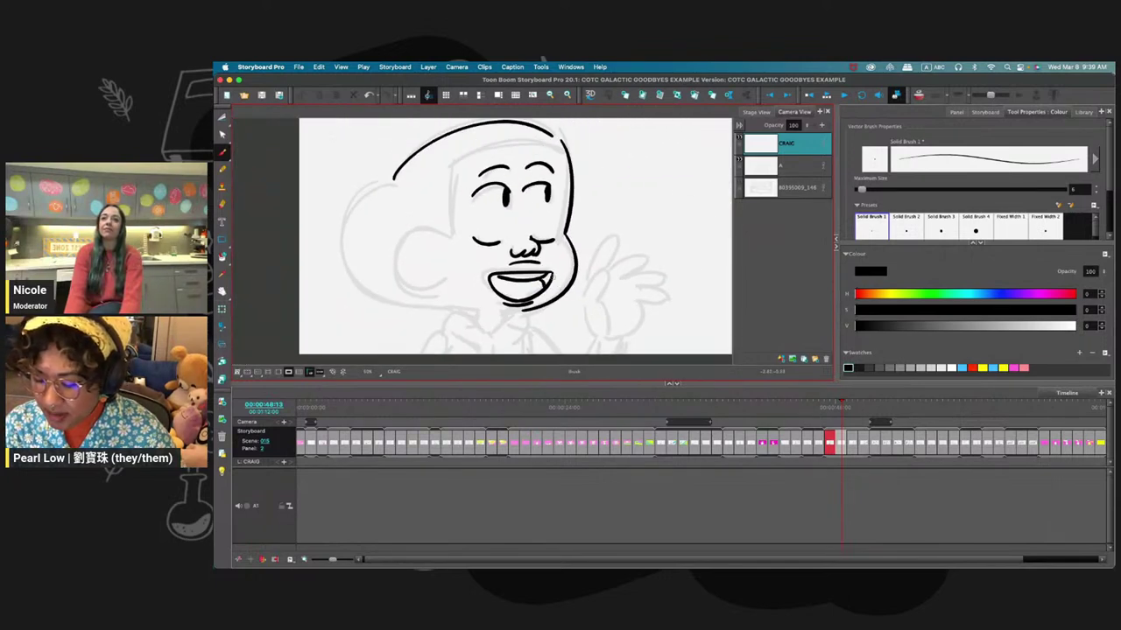
key("alt+i")
left_click(546, 281)
left_click_drag(554, 279, 606, 297)
key("alt+b")
- Ink Craig's forehead line, the inner side of the face, the ear and the rounded back of the hair
left_click_drag(504, 186, 621, 175)
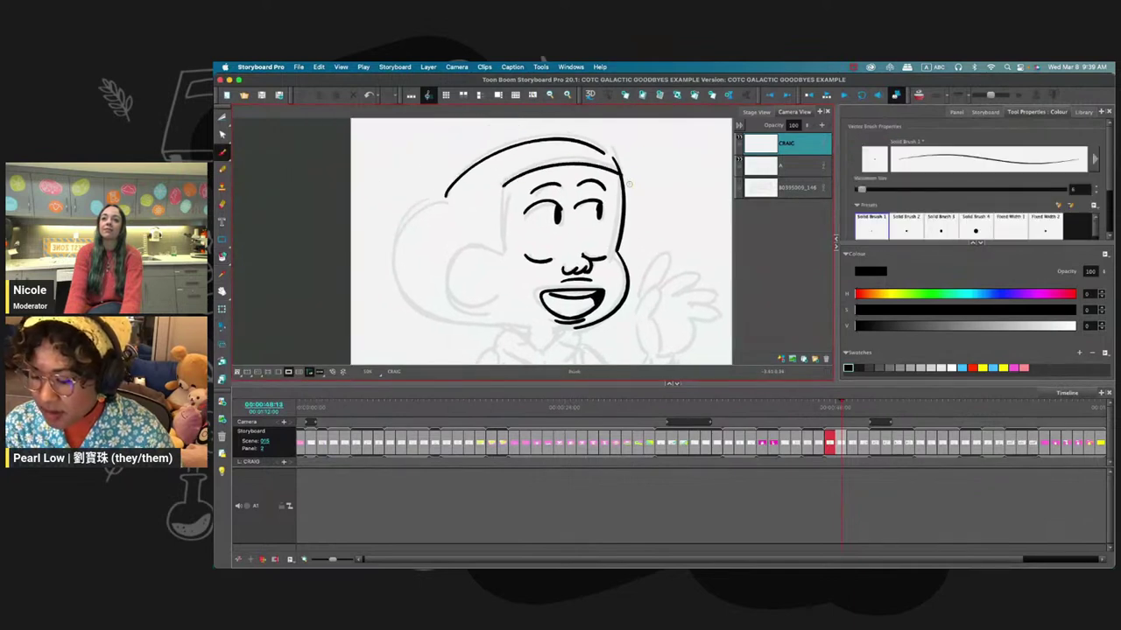
mouse_move(505, 182)
left_mouse_down()
mouse_move(513, 304)
mouse_move(559, 279)
left_mouse_up()
scroll(531, 275, "left", 1)
left_click_drag(476, 209, 508, 320)
left_click_drag(597, 312, 589, 287)
key("super+z")
left_click_drag(467, 178, 496, 292)
- Ink Craig's neck and the shirt collar beneath the chin, redrawing the strokes that miss the sketch
scroll(496, 293, "down", 2)
mouse_move(599, 246)
left_mouse_down()
mouse_move(557, 246)
mouse_move(567, 262)
left_mouse_up()
mouse_move(495, 245)
left_mouse_down()
mouse_move(543, 248)
mouse_move(548, 279)
mouse_move(517, 273)
mouse_move(567, 282)
mouse_move(581, 306)
left_mouse_up()
key("super+z")
key("2")
key("1")
key("1")
left_click_drag(611, 226, 584, 275)
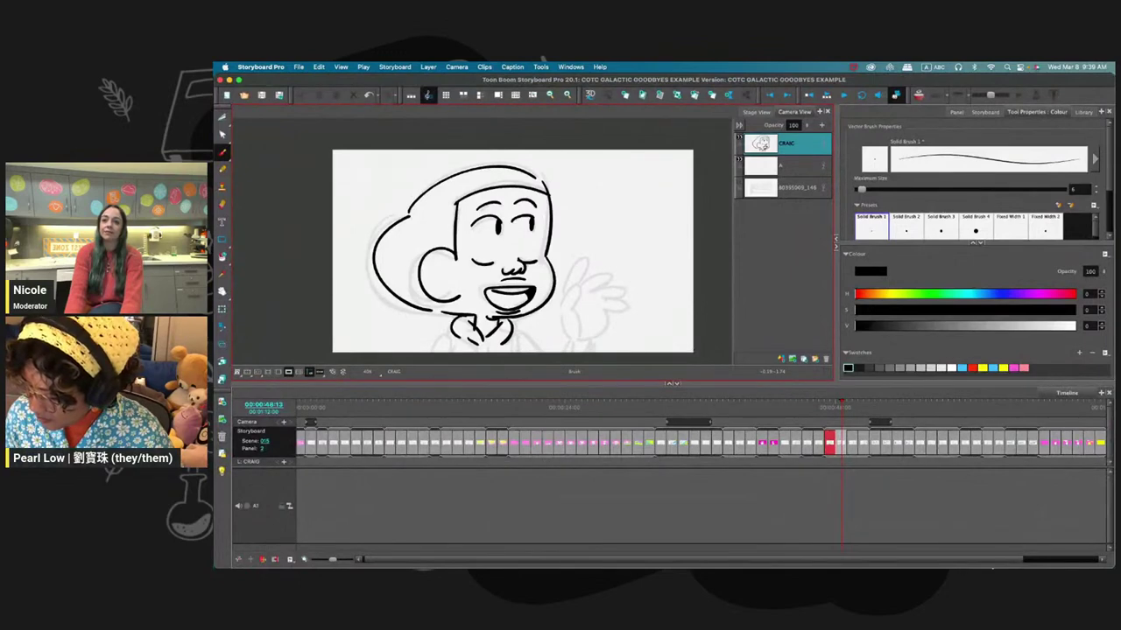
- Ink Craig's shoulder lines and the short shirt strokes below the collar
key("2")
left_click_drag(471, 265, 530, 167)
key("2")
mouse_move(502, 276)
left_mouse_down()
mouse_move(463, 318)
mouse_move(501, 319)
left_mouse_up()
left_click_drag(592, 277, 533, 335)
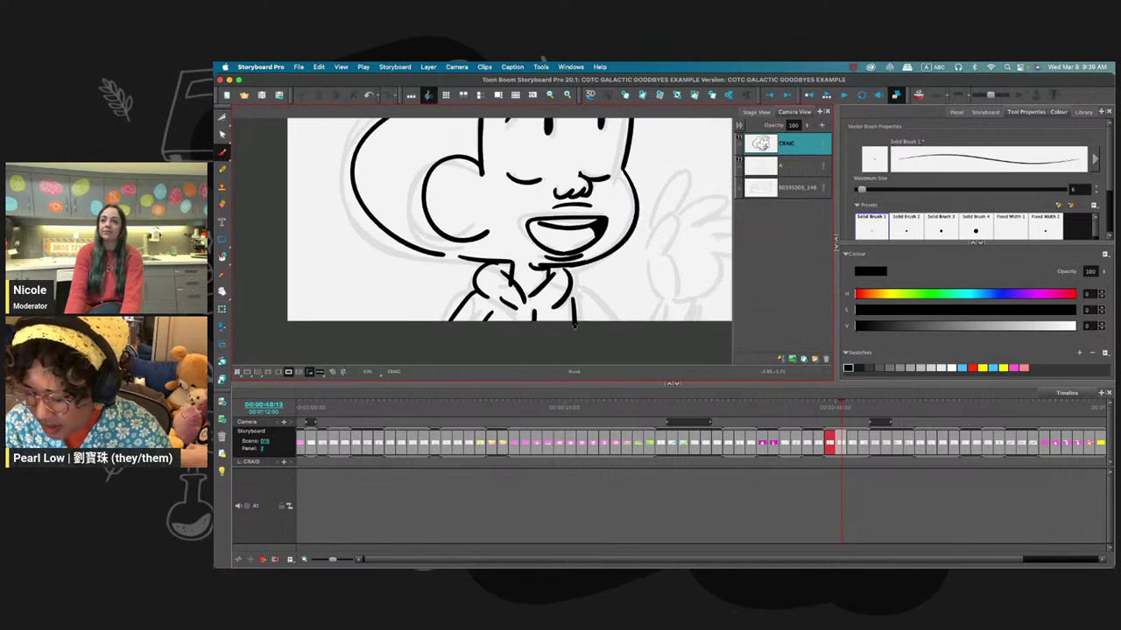
- Turn off the camera mask and ink Craig's bent arm from the shoulder through the forearm to the wrist
key("ctrl+alt")
mouse_move(665, 282)
left_mouse_down()
mouse_move(548, 354)
mouse_move(476, 265)
mouse_move(475, 326)
left_mouse_up()
left_click(289, 372)
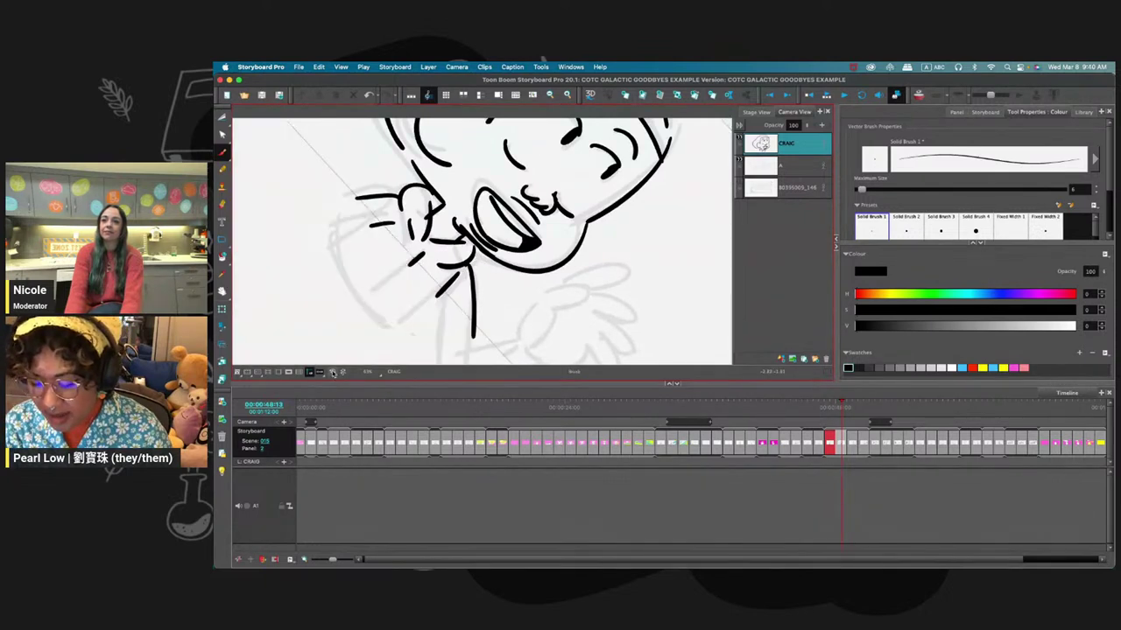
key("shift+x")
mouse_move(599, 326)
left_mouse_down()
mouse_move(591, 297)
mouse_move(643, 261)
mouse_move(543, 350)
left_mouse_up()
mouse_move(485, 286)
left_mouse_down()
mouse_move(499, 260)
mouse_move(476, 287)
left_mouse_up()
key("super+z")
left_click_drag(475, 241, 475, 306)
key("shift+x")
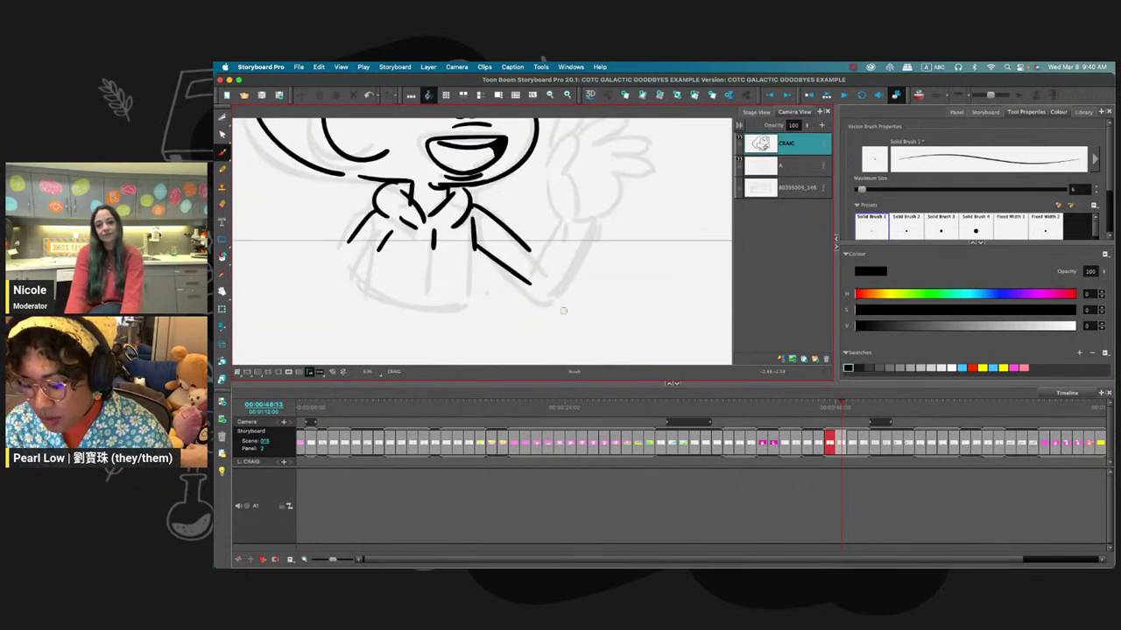
mouse_move(574, 271)
left_mouse_down()
mouse_move(545, 306)
mouse_move(562, 334)
left_mouse_up()
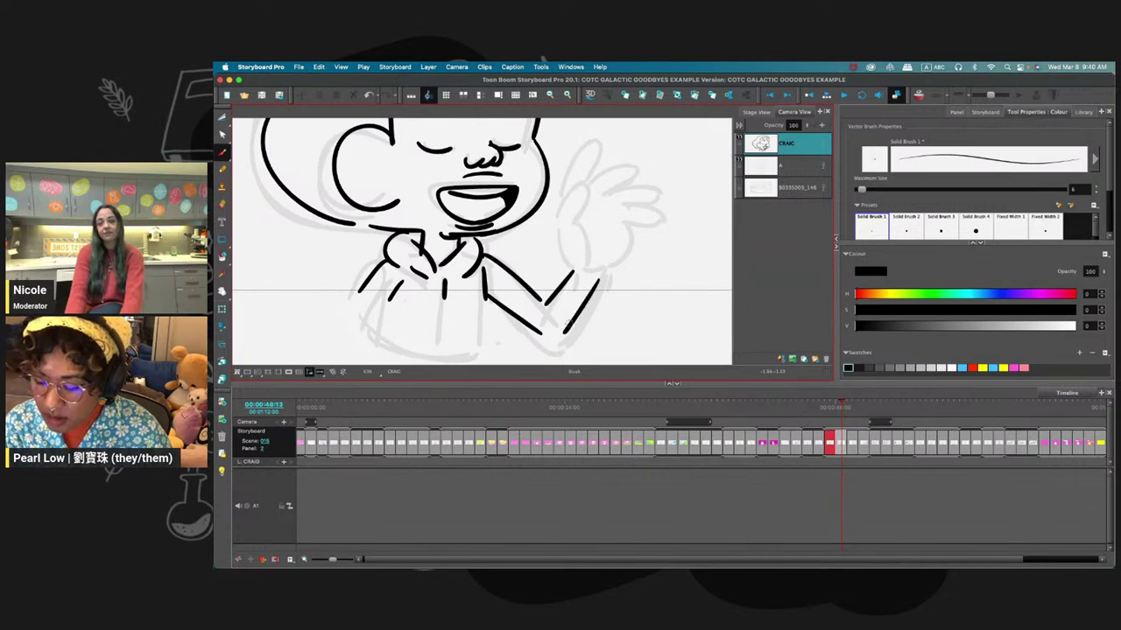
left_click_drag(577, 272, 601, 277)
- Ink the palm edge, the thumb and the first raised fingers of Craig's hand
mouse_move(605, 235)
left_mouse_down()
mouse_move(615, 262)
mouse_move(572, 306)
mouse_move(528, 338)
left_mouse_up()
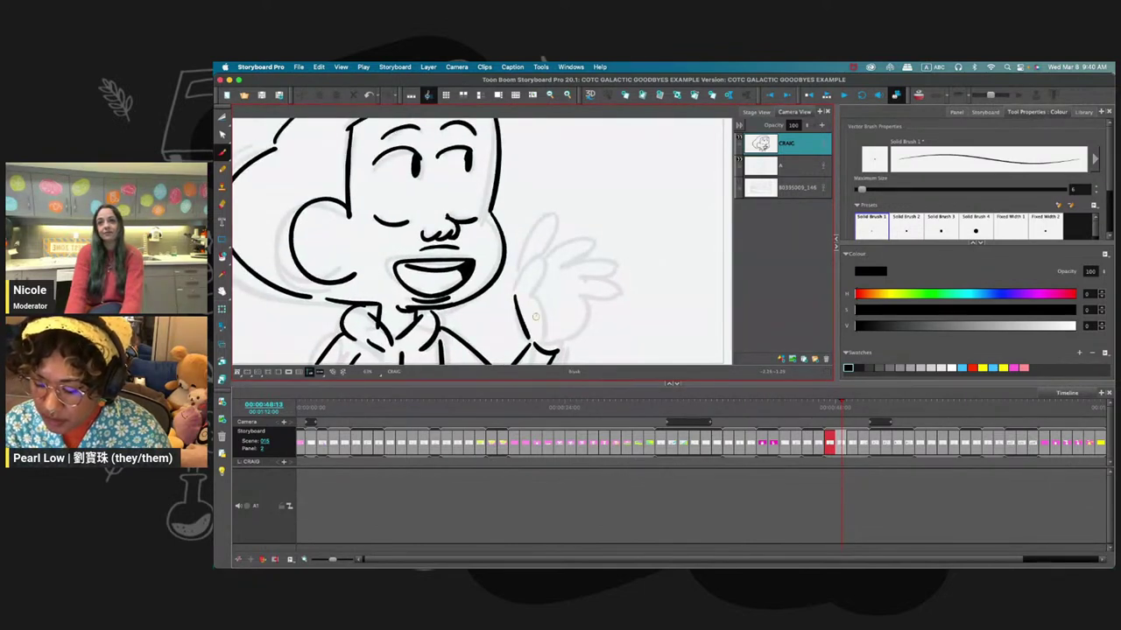
mouse_move(543, 297)
left_mouse_down()
mouse_move(549, 331)
mouse_move(545, 263)
mouse_move(551, 291)
mouse_move(540, 290)
left_mouse_up()
key("super+z")
left_click_drag(543, 234, 533, 271)
mouse_move(505, 317)
left_mouse_down()
mouse_move(546, 252)
mouse_move(531, 289)
left_mouse_up()
left_click_drag(612, 304, 618, 220)
mouse_move(576, 255)
left_mouse_down()
mouse_move(570, 266)
mouse_move(578, 233)
mouse_move(568, 275)
left_mouse_up()
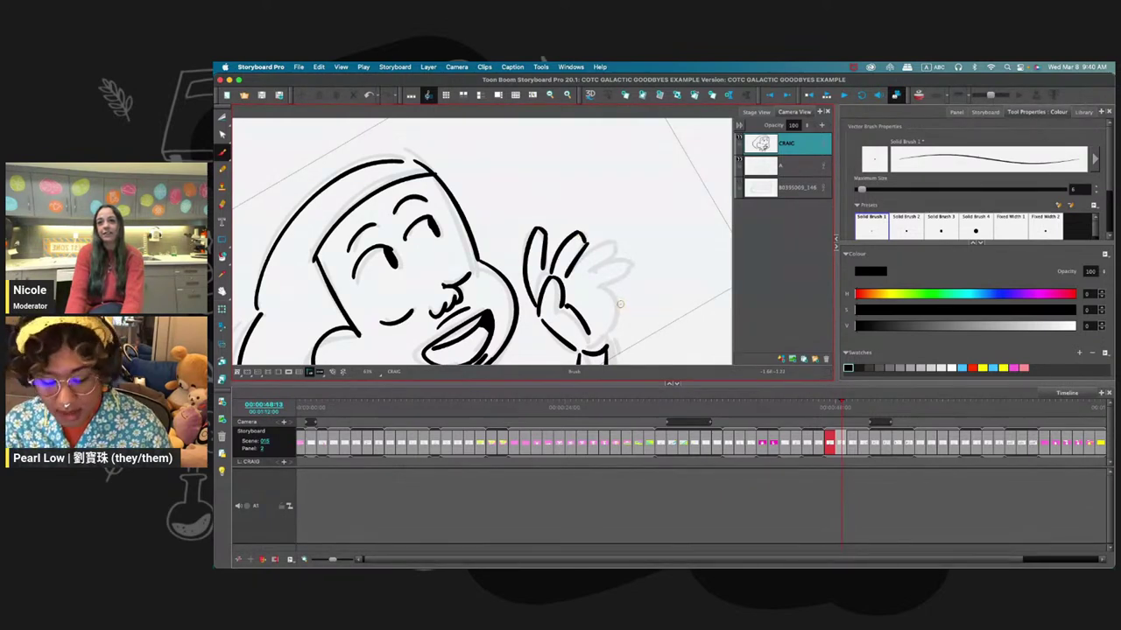
- Ink the remaining fingers and the outer edge of Craig's palm, and reset the canvas rotation to check the whole figure
key("shift+x")
key("super+alt")
left_click_drag(665, 271, 542, 355)
mouse_move(640, 265)
left_mouse_down()
mouse_move(561, 330)
mouse_move(534, 337)
mouse_move(498, 279)
left_mouse_up()
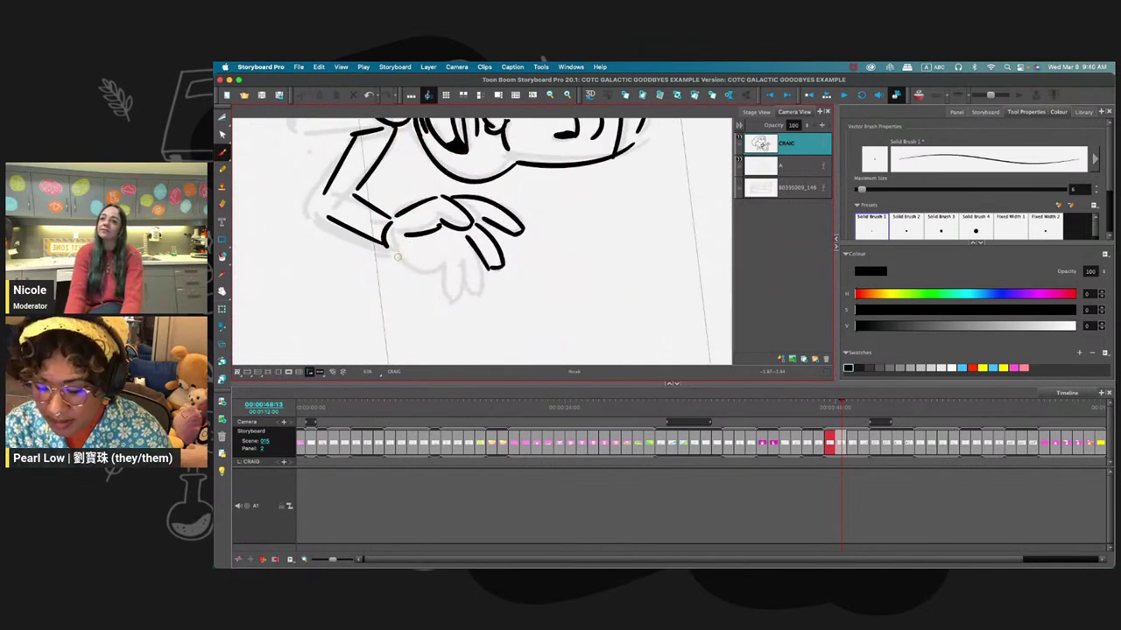
left_click_drag(396, 260, 433, 268)
left_click_drag(497, 290, 479, 276)
mouse_move(457, 230)
left_mouse_down()
mouse_move(482, 252)
mouse_move(444, 278)
left_mouse_up()
key("super+z")
mouse_move(439, 237)
left_mouse_down()
mouse_move(445, 270)
mouse_move(462, 265)
left_mouse_up()
mouse_move(419, 252)
left_mouse_down()
mouse_move(430, 297)
mouse_move(443, 278)
mouse_move(449, 294)
left_mouse_up()
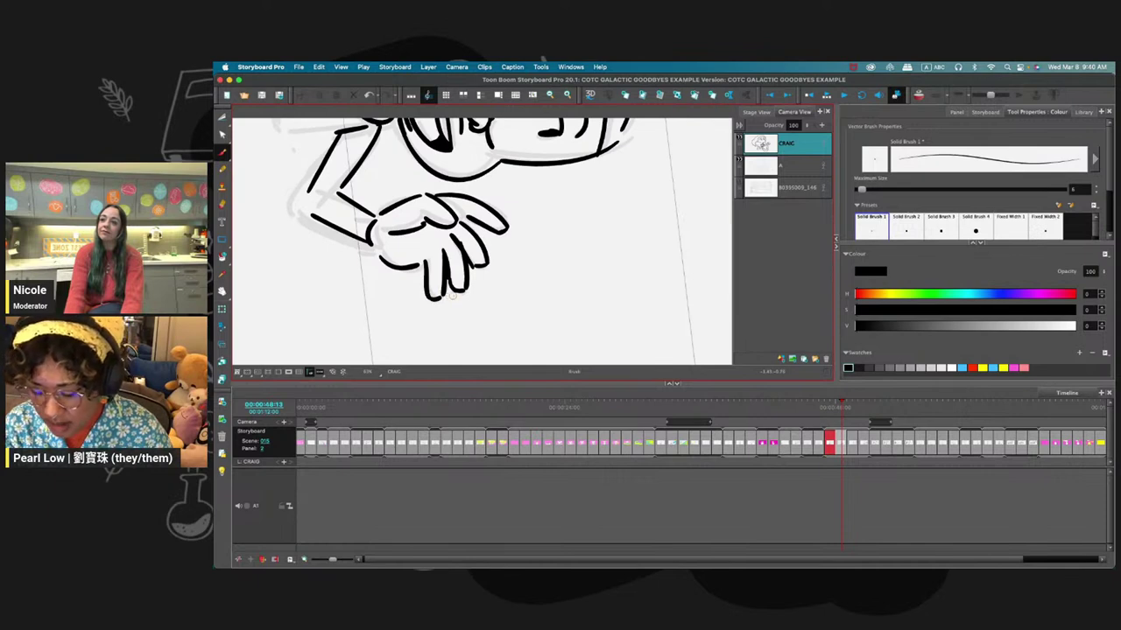
key("shift+x")
key("space")
mouse_move(560, 264)
left_mouse_down()
mouse_move(610, 295)
mouse_move(604, 253)
mouse_move(596, 276)
left_mouse_up()
scroll(569, 254, "down", 4)
key("space")
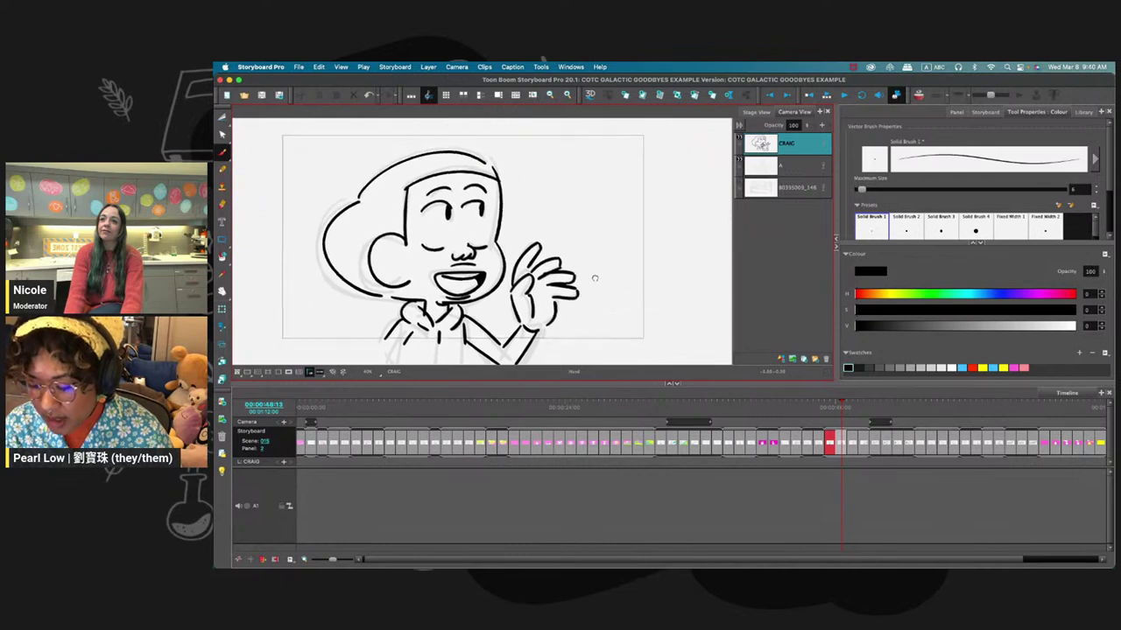
- Ink the lower edge of Craig's shirt to close off the torso and turn the camera mask back on
mouse_move(414, 350)
left_mouse_down()
mouse_move(457, 280)
mouse_move(493, 299)
mouse_move(533, 279)
mouse_move(537, 309)
left_mouse_up()
key("space")
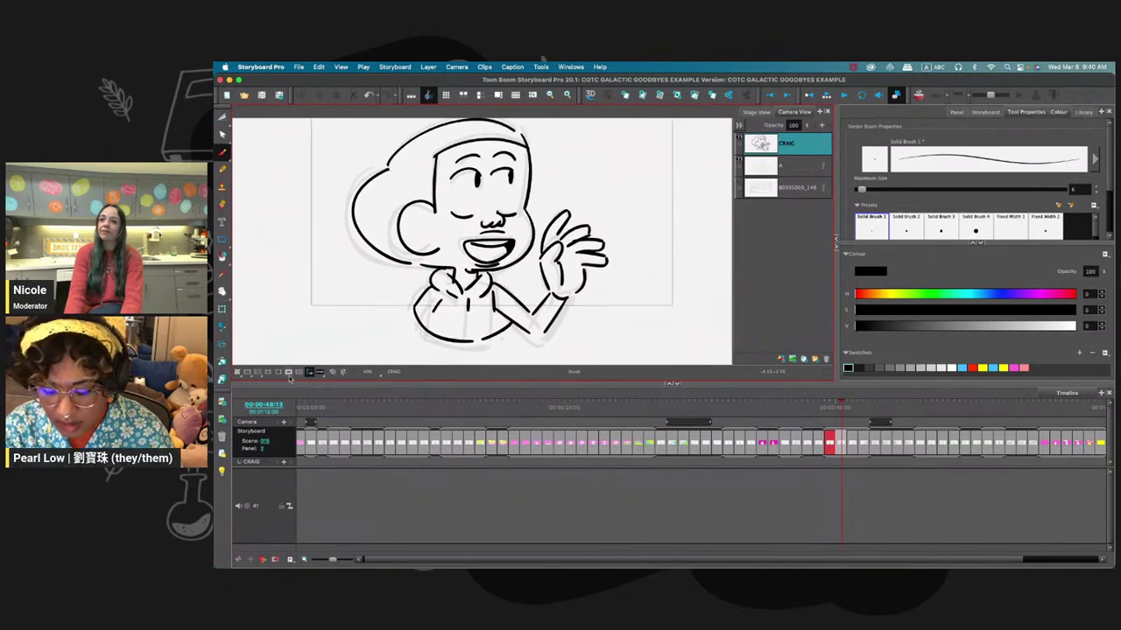
left_click(288, 372)
key("space")
left_click_drag(591, 211, 575, 231)
- Hide rough layer A and add a new drawing layer between it and CRAIG
left_click(741, 162)
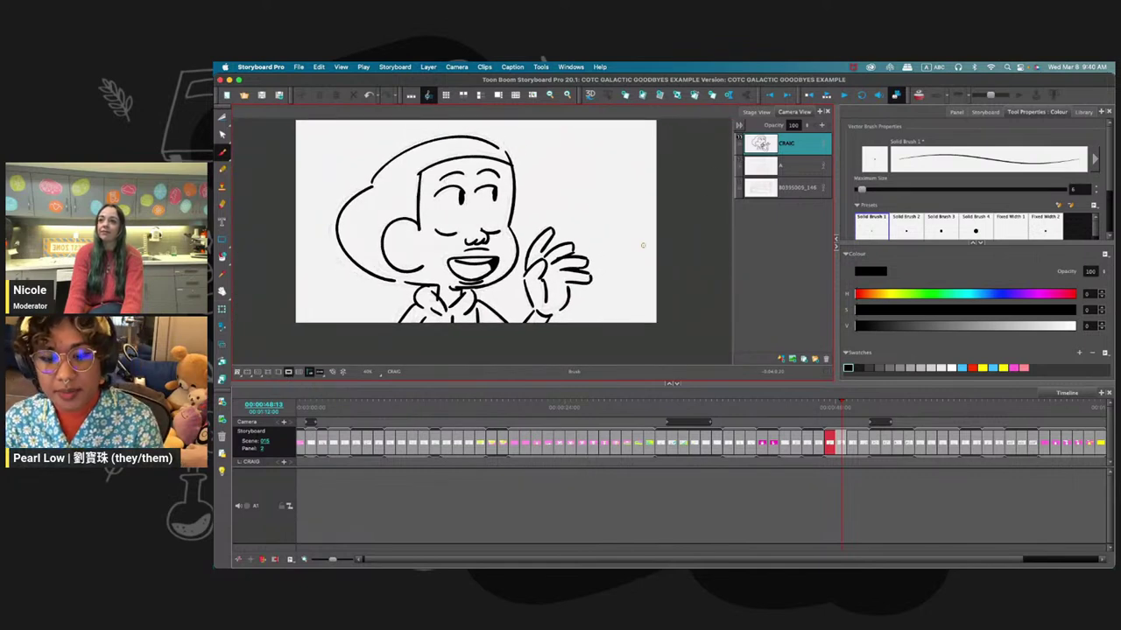
left_click(785, 170)
key("super+r")
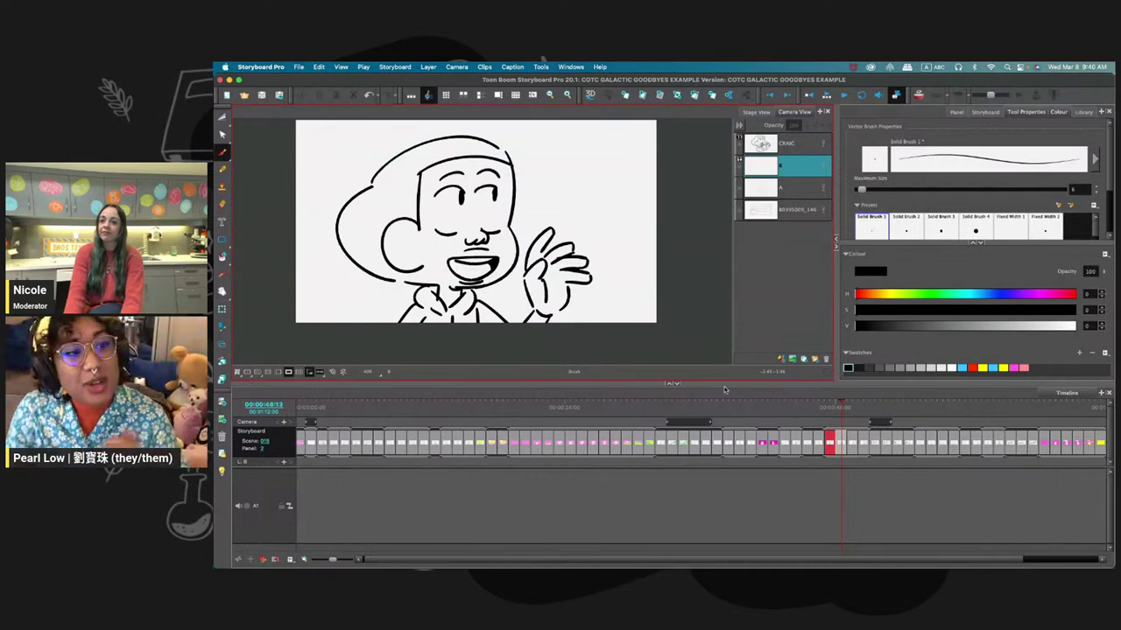
- Delete rough layer A and show the background layer behind Craig
left_click(791, 189)
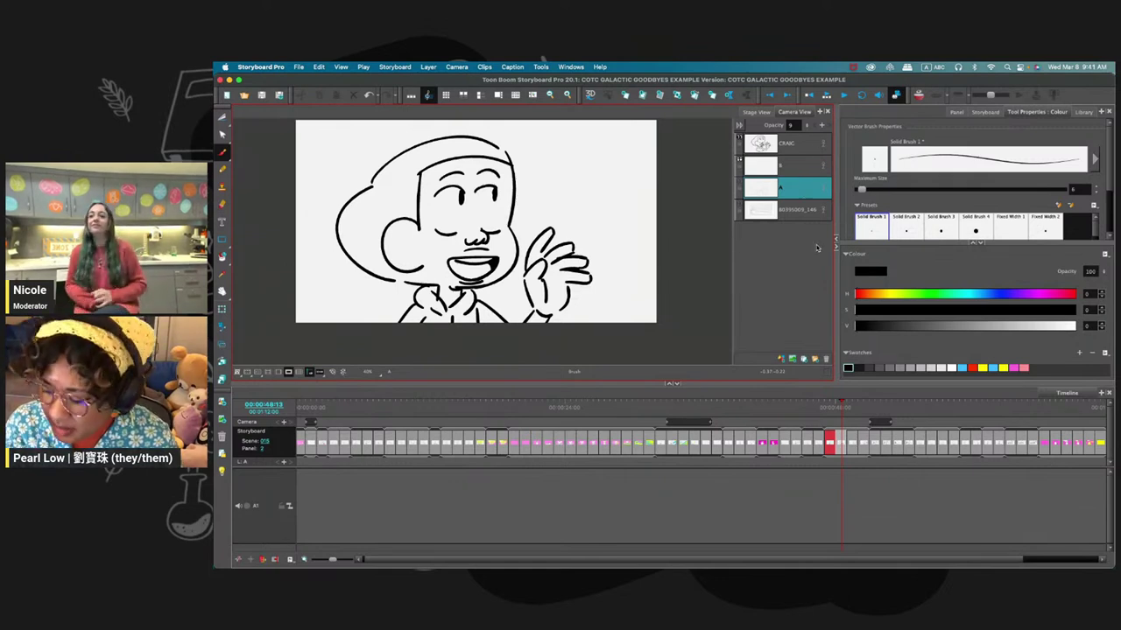
left_click(826, 359)
left_click(740, 186)
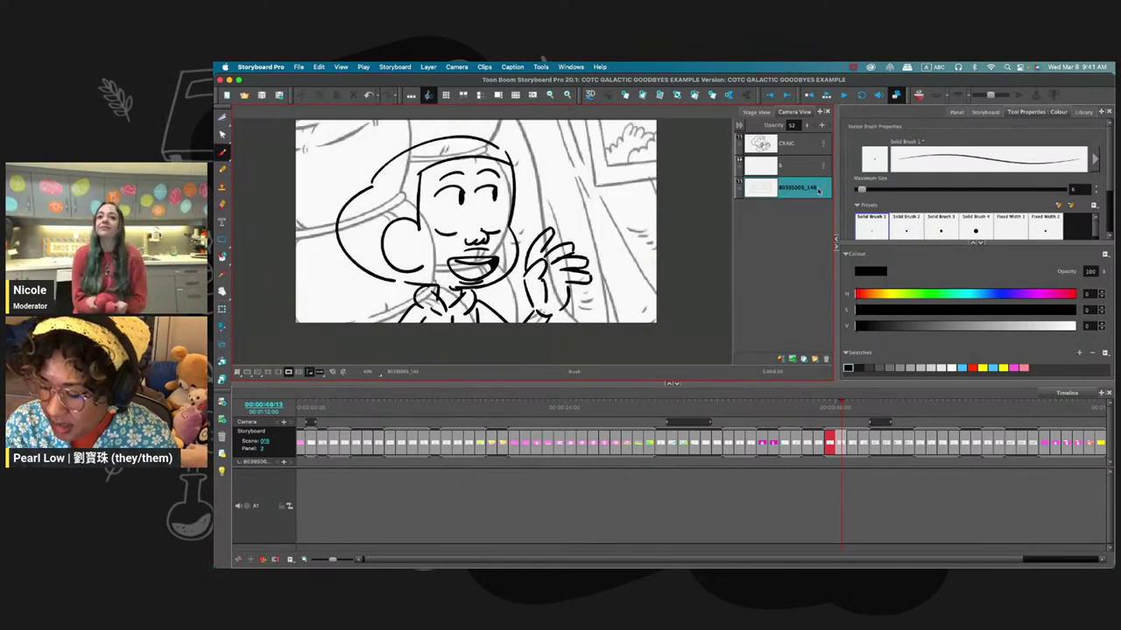
- Rename the new layer beneath CRAIG as MATTE and set the brush colour to white
left_click(793, 169)
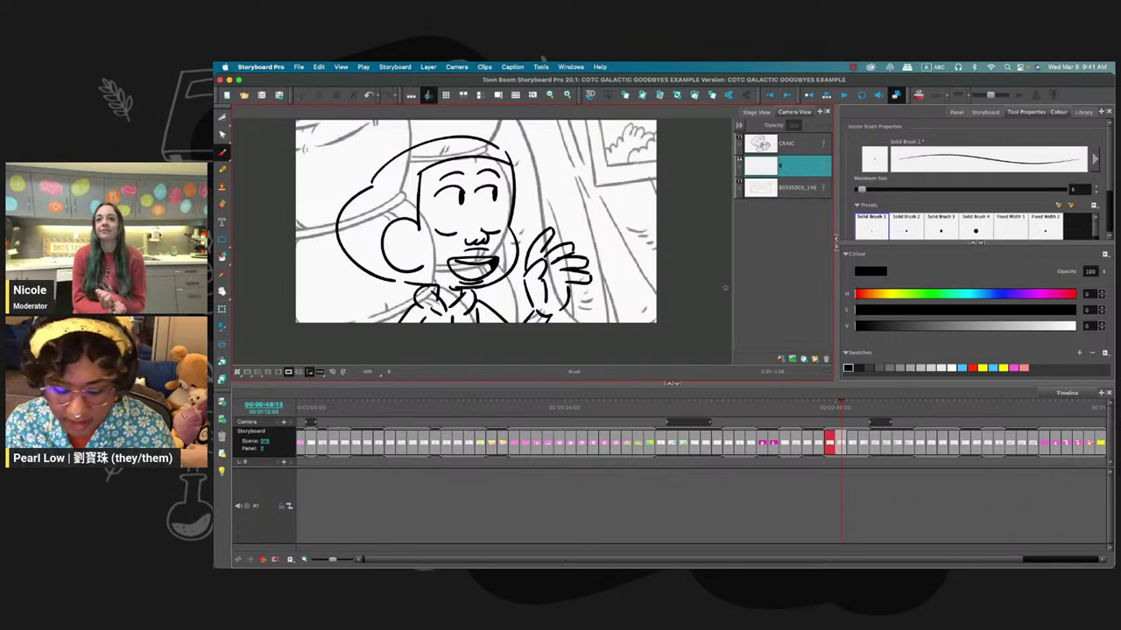
double_click(786, 169)
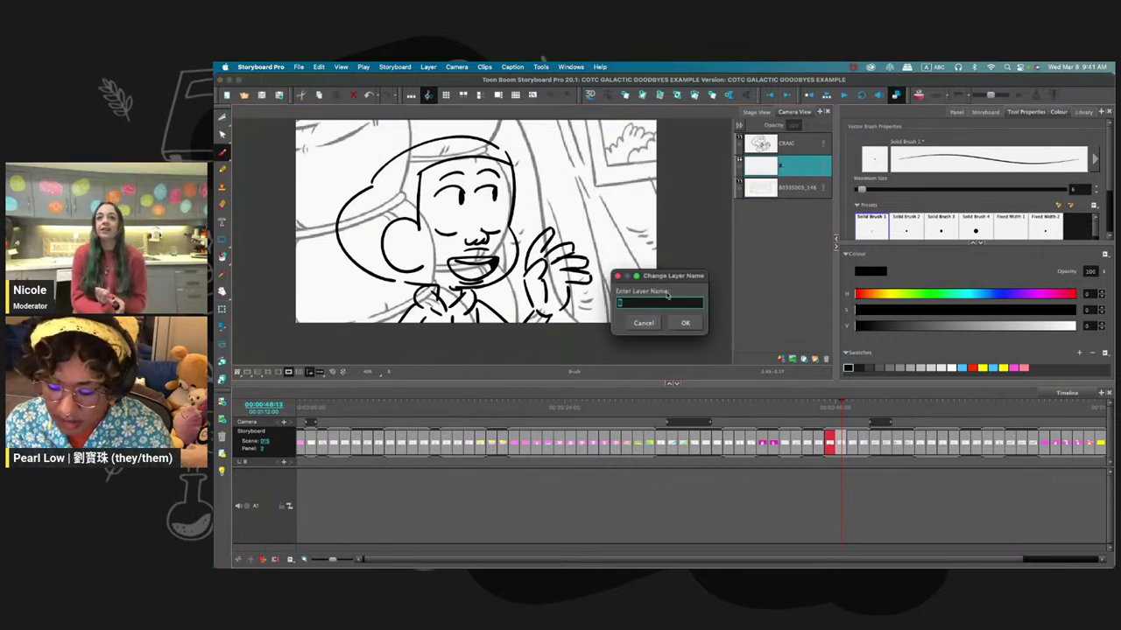
type("MATTE")
left_click(685, 323)
left_click(957, 366)
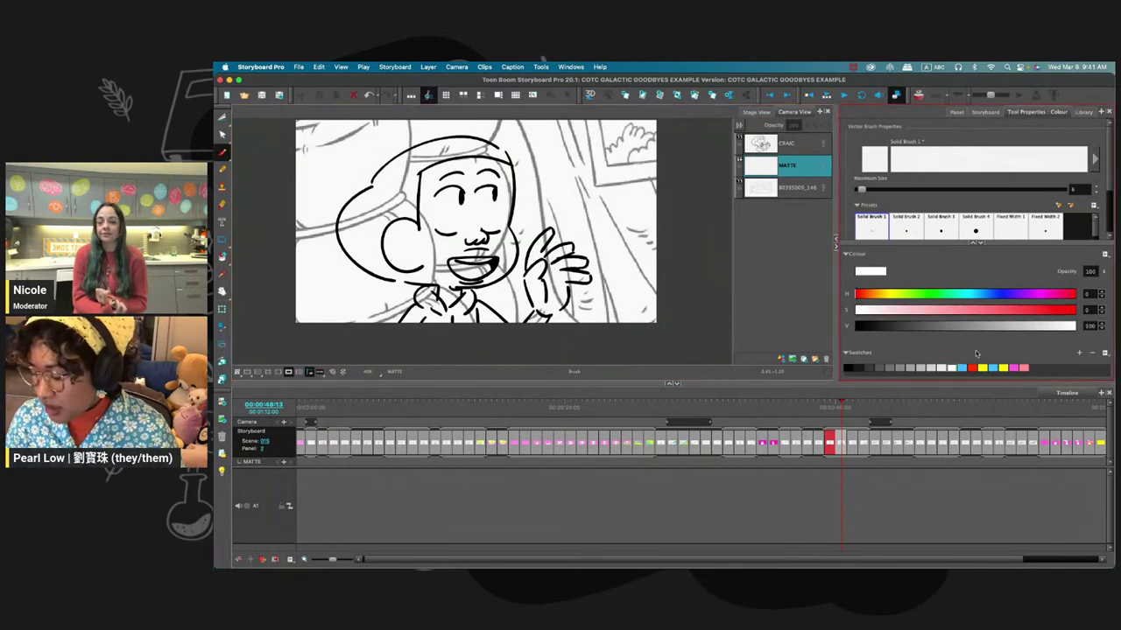
- Trace Craig's silhouette in white on the MATTE layer and fill his figure and hand to block out the background
left_click(794, 171)
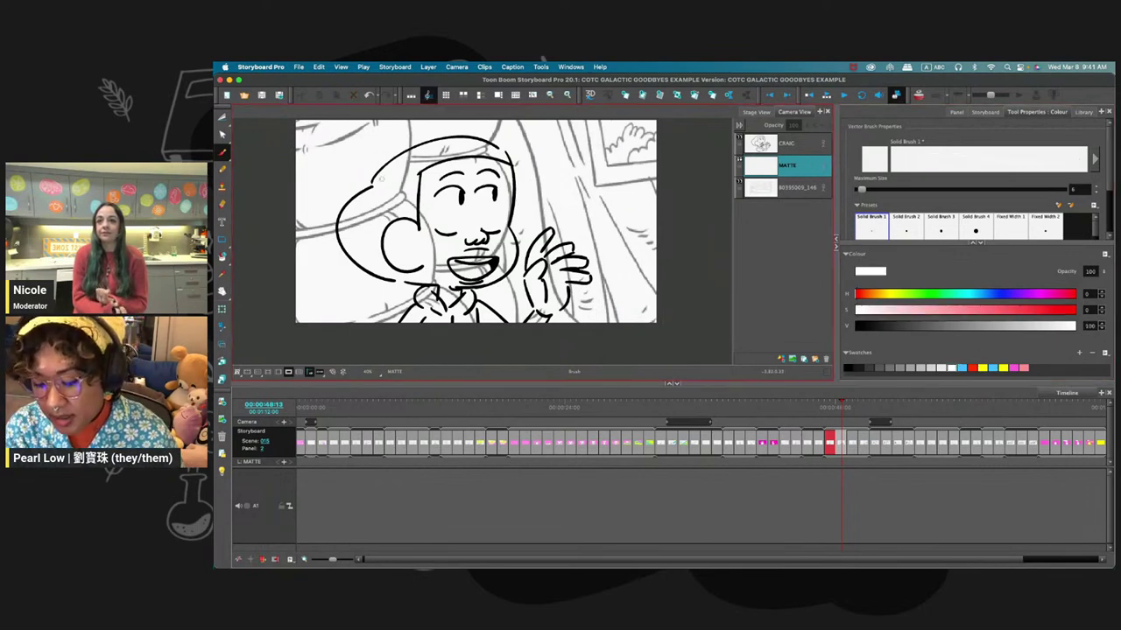
mouse_move(374, 180)
left_mouse_down()
mouse_move(500, 149)
mouse_move(513, 232)
mouse_move(428, 332)
mouse_move(404, 306)
mouse_move(415, 282)
mouse_move(354, 254)
mouse_move(377, 175)
left_mouse_up()
mouse_move(506, 268)
left_mouse_down()
mouse_move(473, 287)
mouse_move(506, 326)
mouse_move(531, 296)
mouse_move(527, 258)
mouse_move(552, 231)
mouse_move(588, 268)
mouse_move(557, 310)
mouse_move(411, 340)
mouse_move(400, 320)
left_mouse_up()
key("alt+i")
left_click(460, 253)
left_click(555, 282)
key("1")
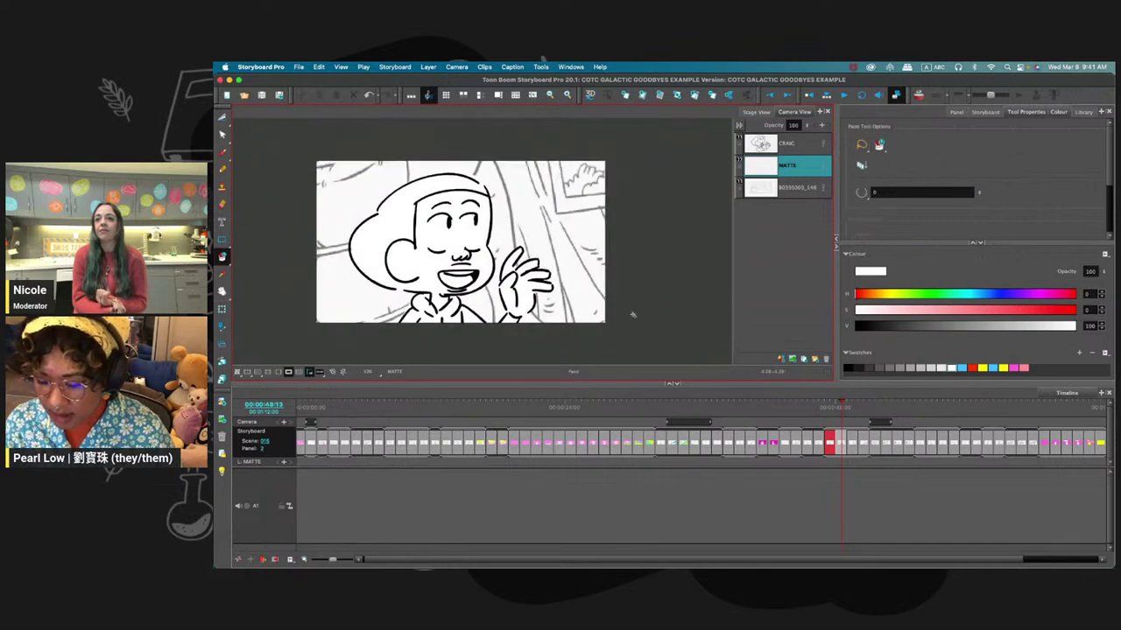
left_click_drag(639, 311, 651, 300)
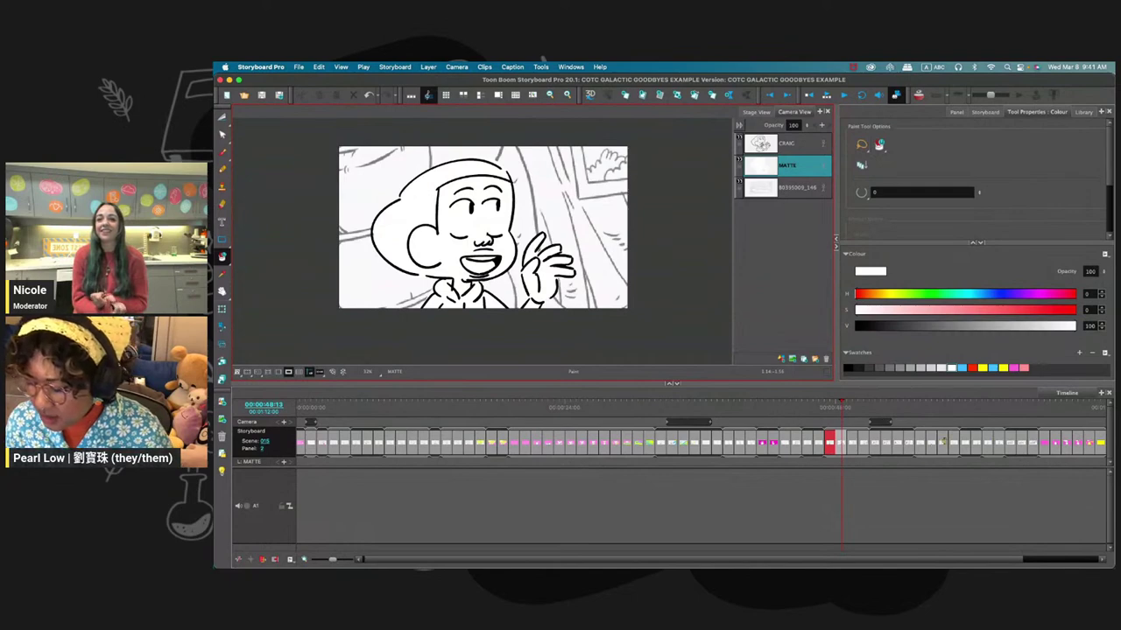
- Show the panel information with dialogue and review the panels from the end of scene 015 into scene 016
left_click_drag(945, 443, 793, 443)
left_click(758, 443)
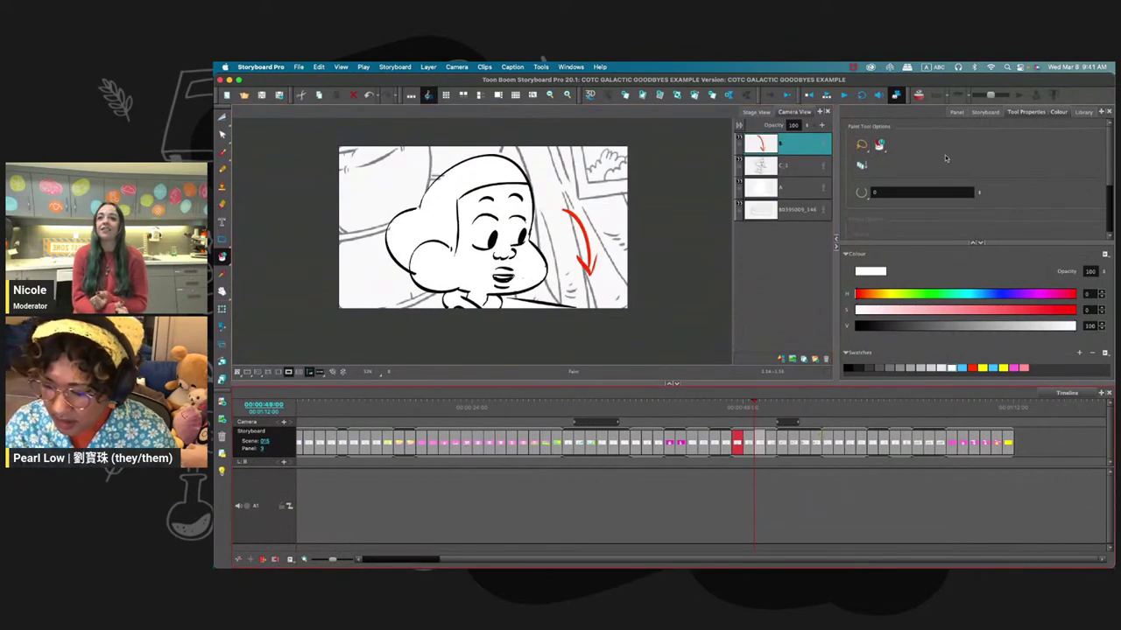
left_click(956, 113)
key("Right")
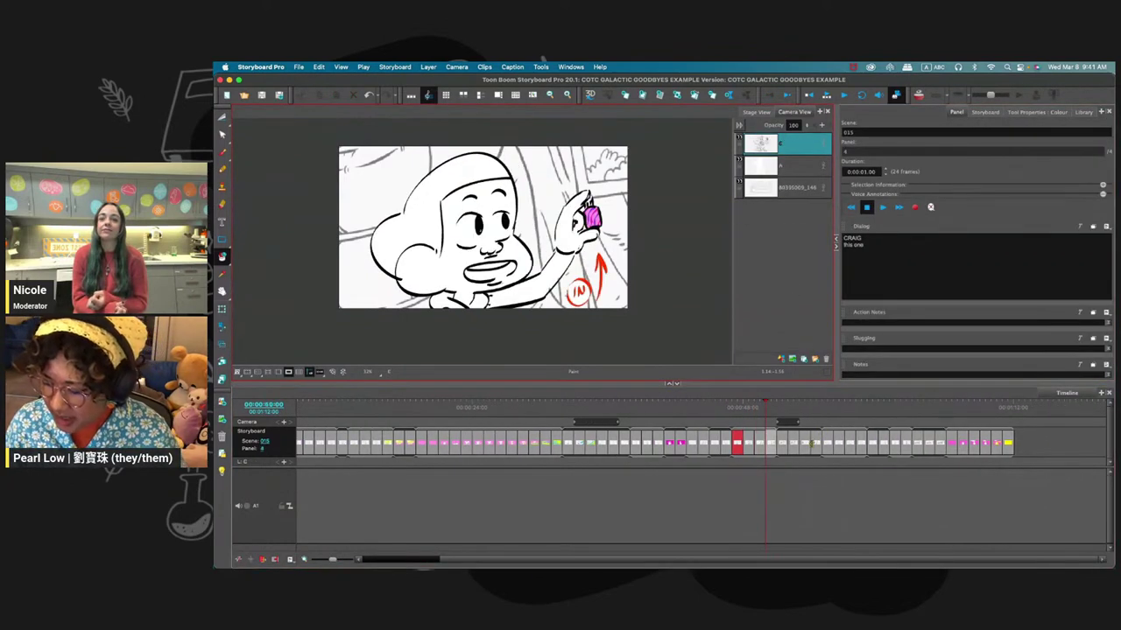
key("Right")
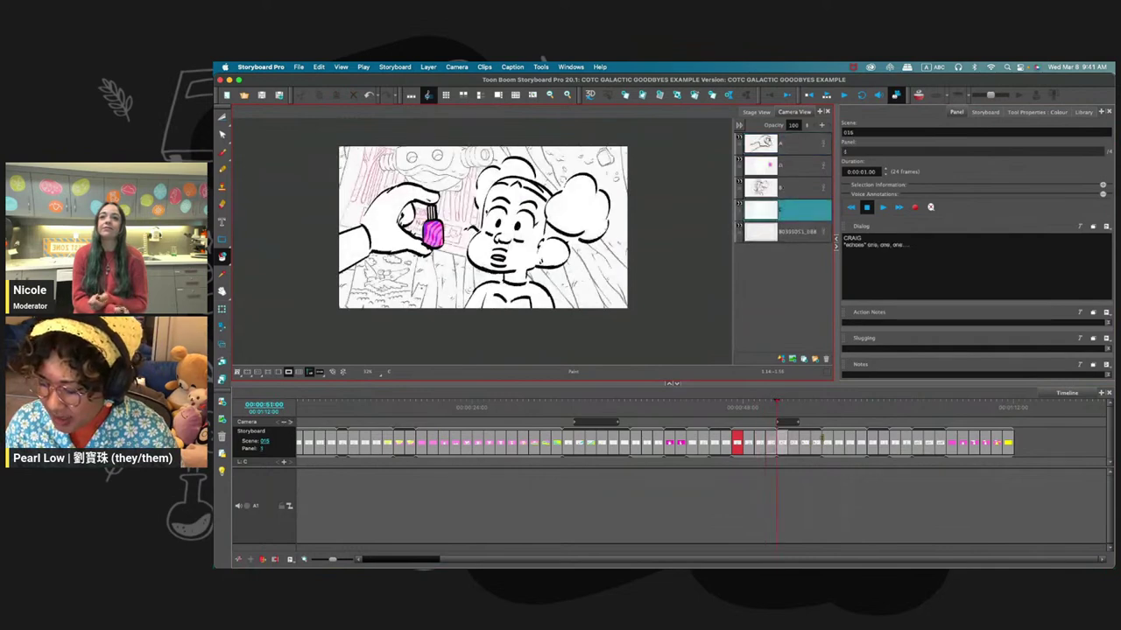
- Scrub through the remaining panels to the storyboard's end and go back to the pink panel in scene 020
left_click_drag(777, 401, 810, 401)
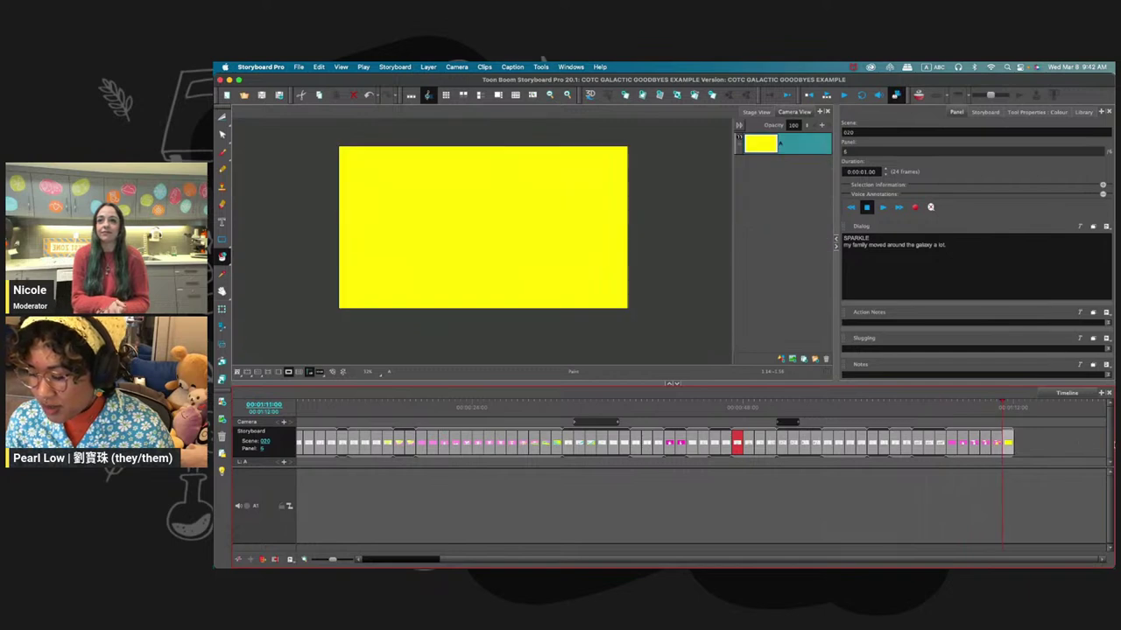
left_click(788, 262)
left_click_drag(760, 80, 764, 81)
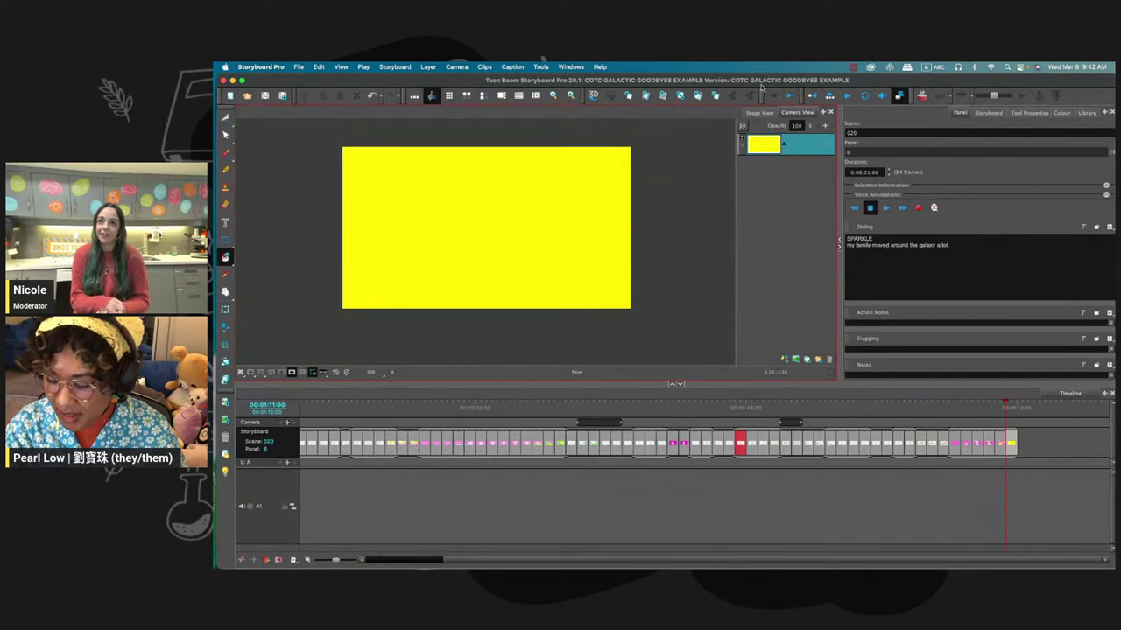
left_click_drag(1004, 404, 953, 404)
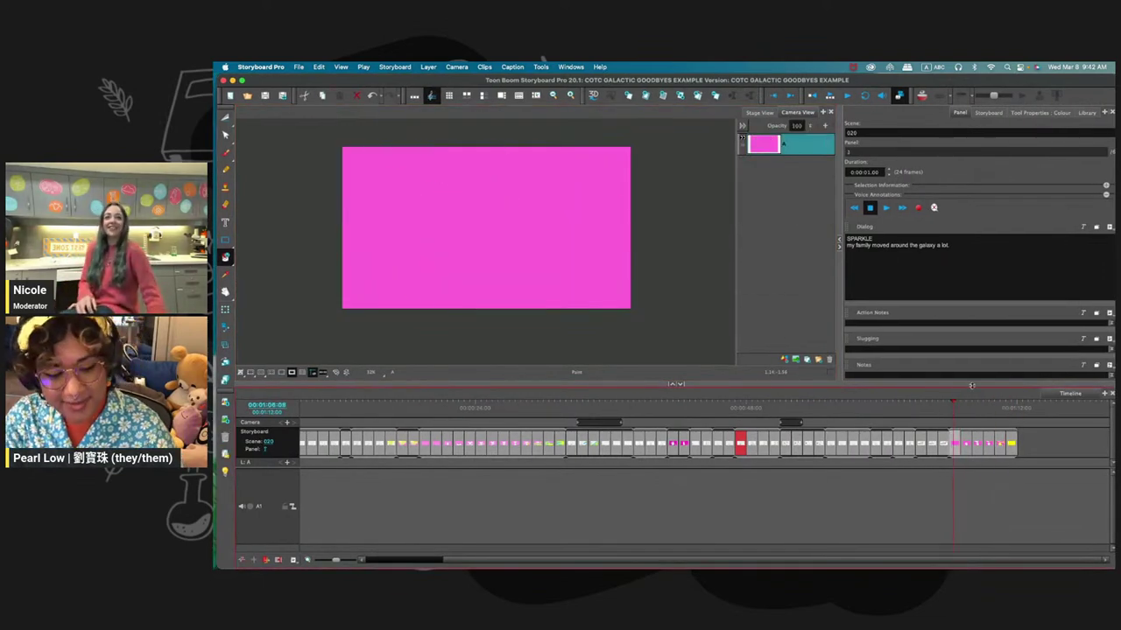